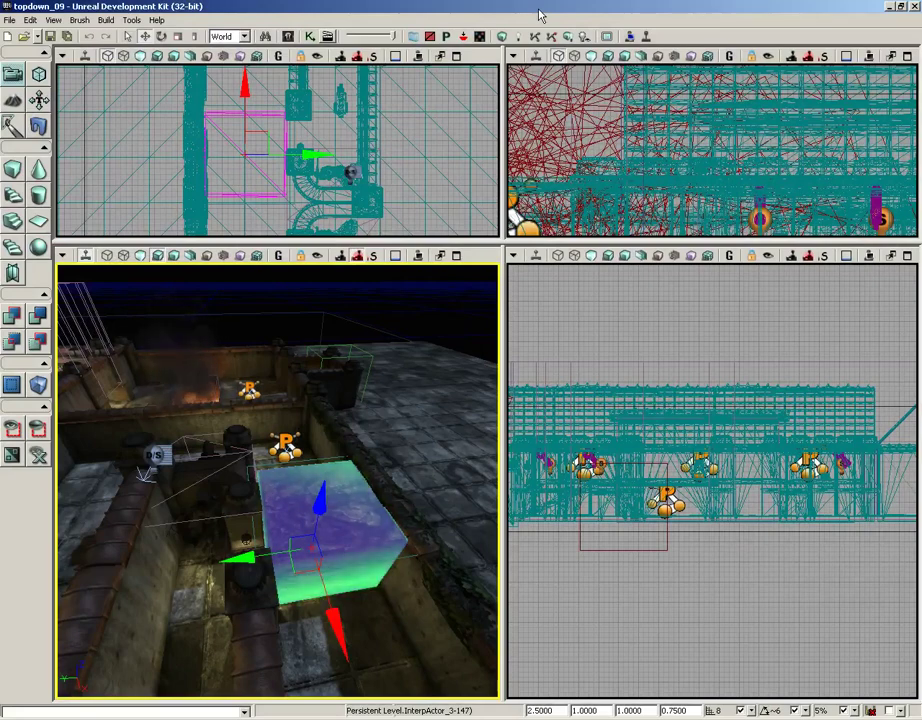
# - In Kismet, add a Toggle Input action and wire the Object node's Out to its Turn Off input
pyautogui.click(310, 36)
pyautogui.moveTo(538, 350); pyautogui.dragTo(449, 321)
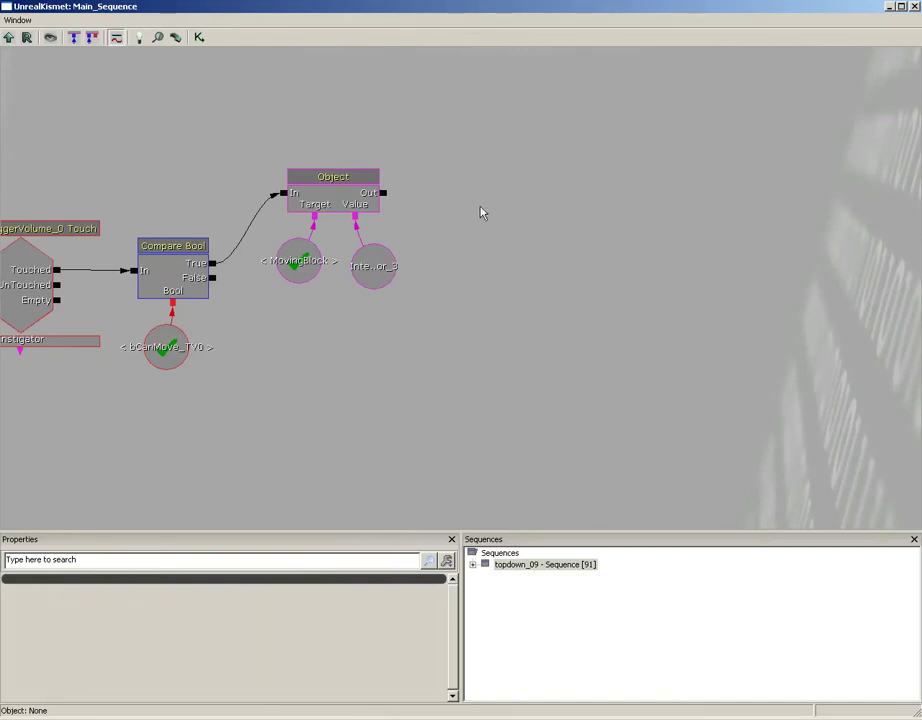
pyautogui.rightClick(425, 175)
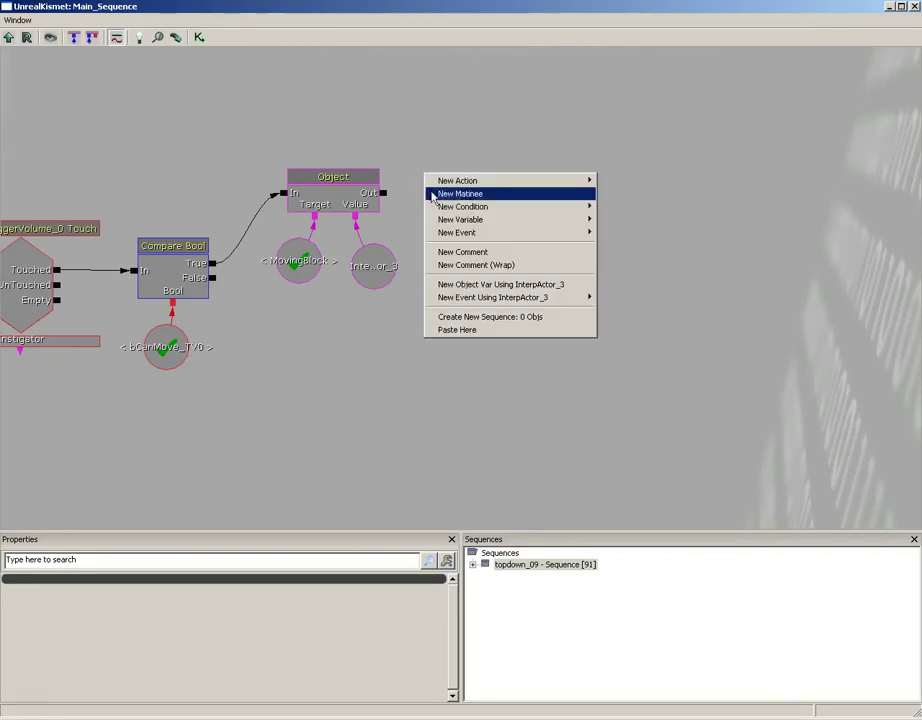
pyautogui.moveTo(465, 182)
pyautogui.moveTo(659, 481)
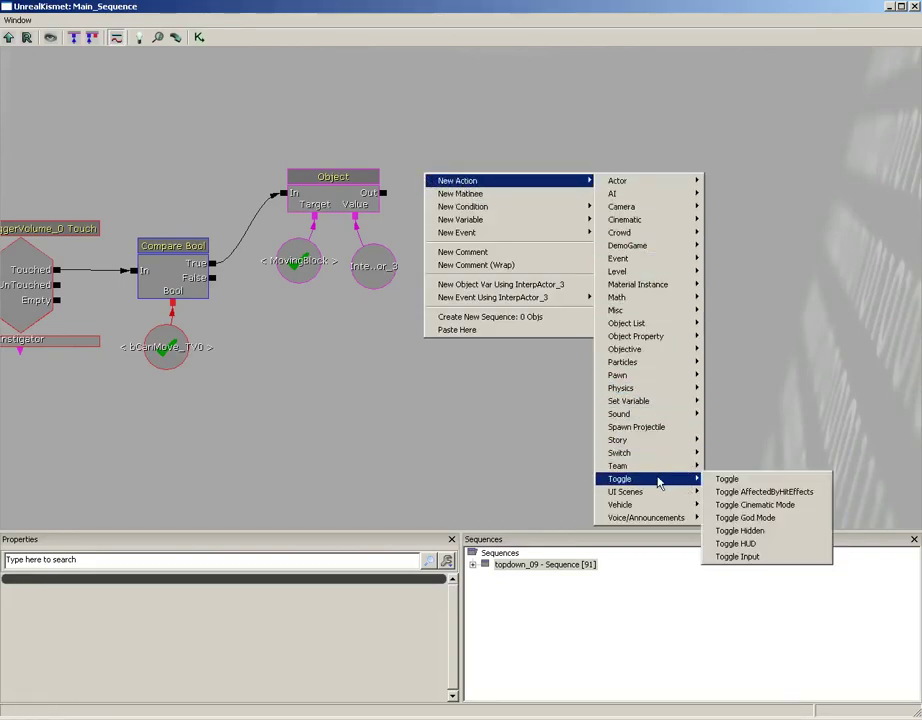
pyautogui.click(728, 558)
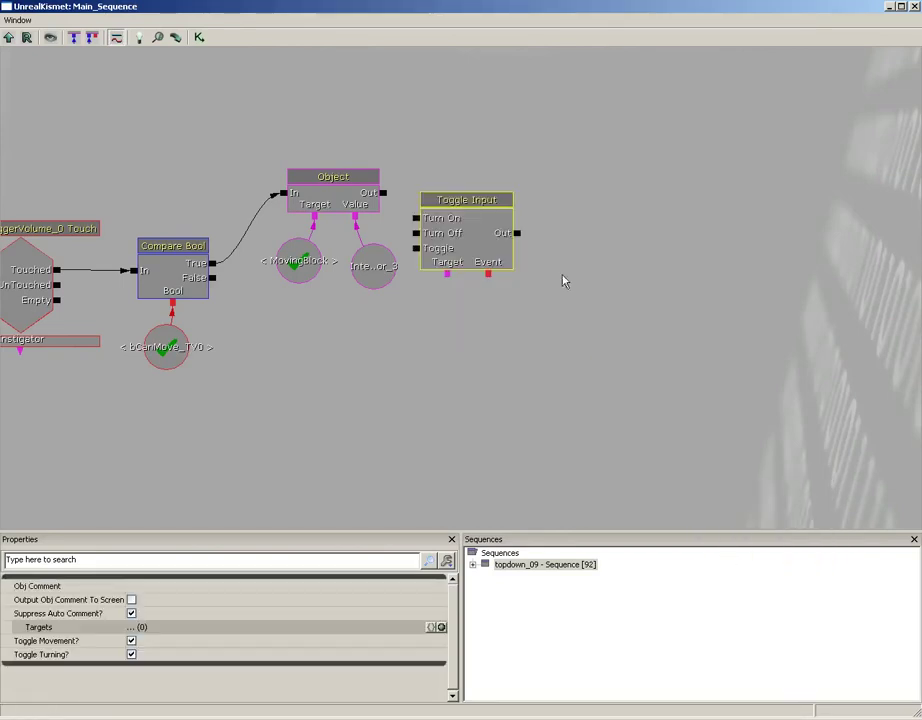
pyautogui.keyDown('ctrl'); pyautogui.moveTo(457, 237); pyautogui.dragTo(488, 185); pyautogui.keyUp('ctrl')
pyautogui.moveTo(388, 193); pyautogui.dragTo(441, 198)
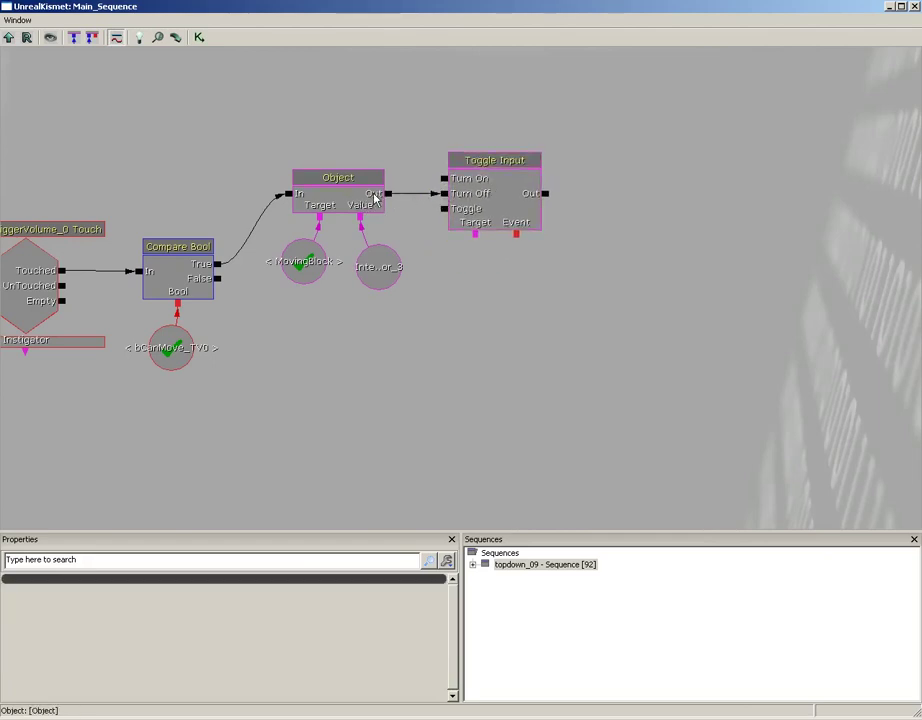
pyautogui.moveTo(455, 271); pyautogui.dragTo(438, 255)
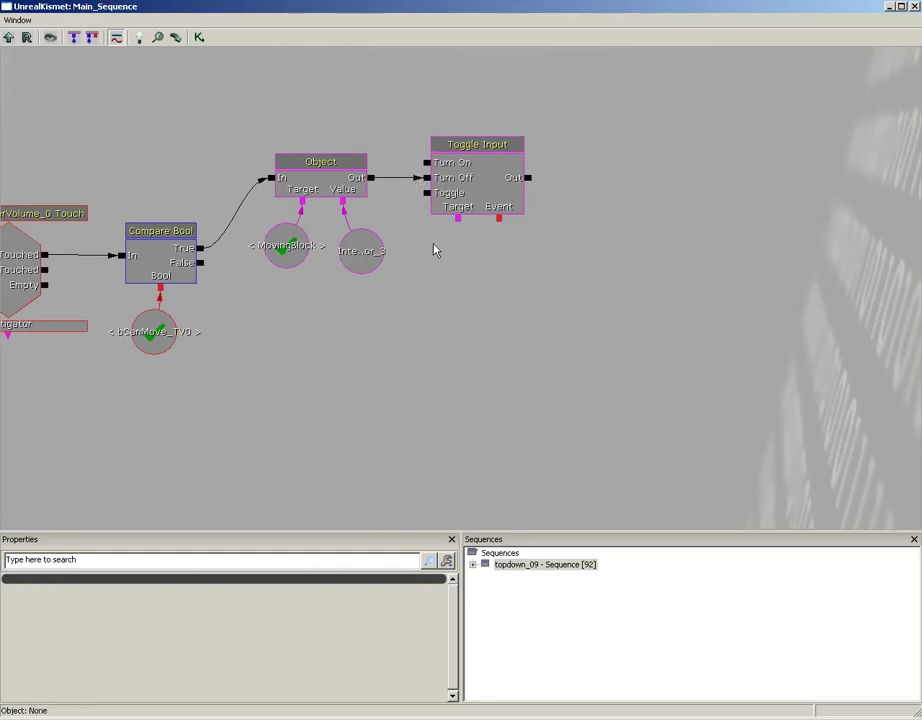
# - Add a Player variable with All Players unchecked (Player 0) and link it to Toggle Input's Target
pyautogui.rightClick(432, 231)
pyautogui.moveTo(477, 281)
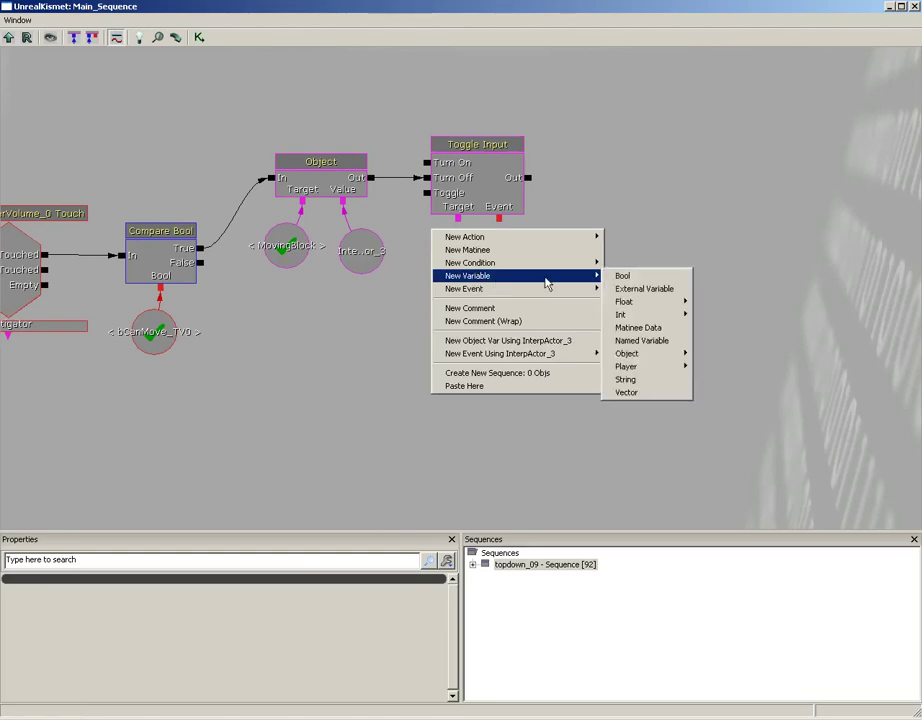
pyautogui.click(659, 367)
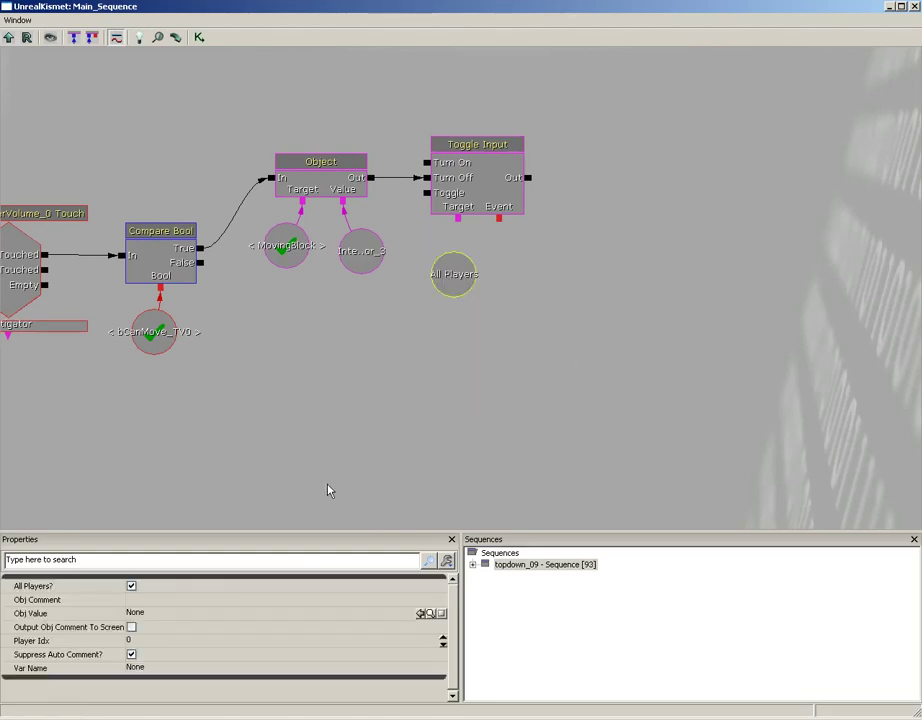
pyautogui.click(131, 586)
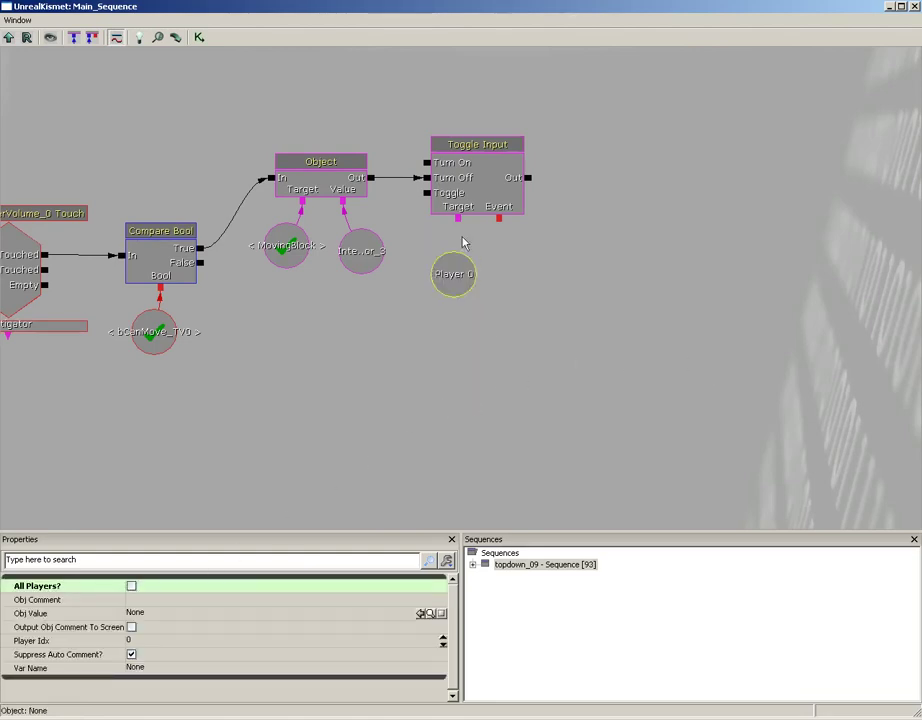
pyautogui.moveTo(457, 219); pyautogui.dragTo(438, 270)
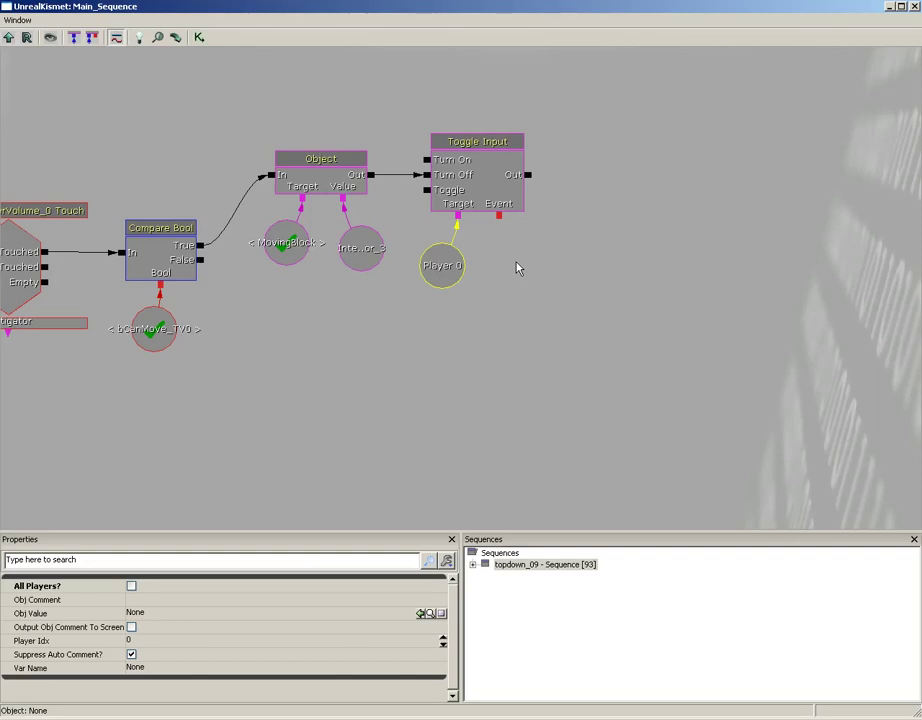
# - Close Kismet and select CameraActor in the Content Browser's Actor Classes list
pyautogui.click(913, 6)
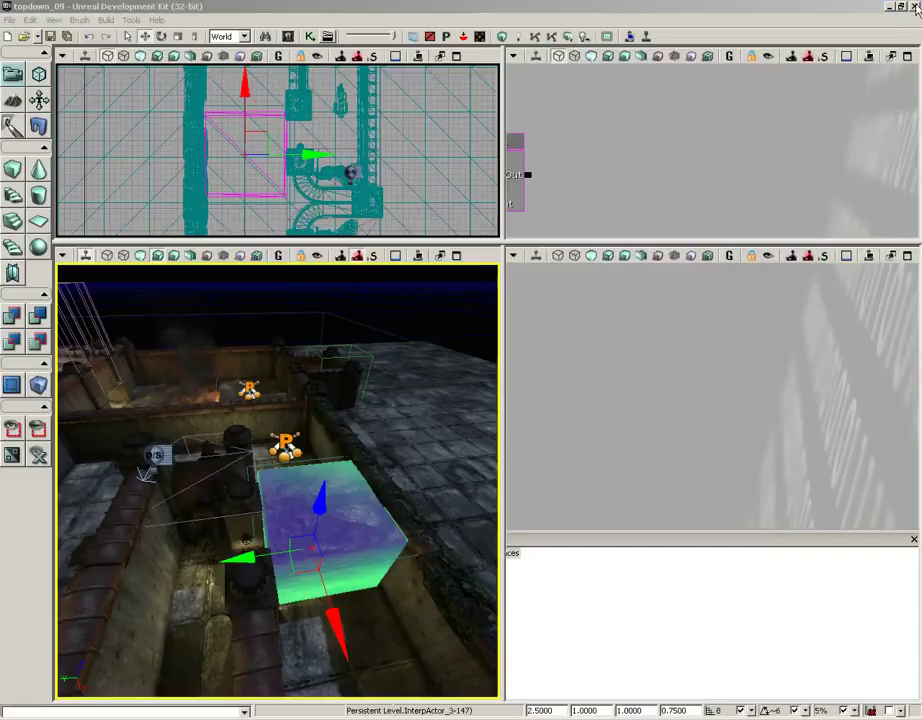
pyautogui.moveTo(430, 420); pyautogui.dragTo(379, 393, button='right')
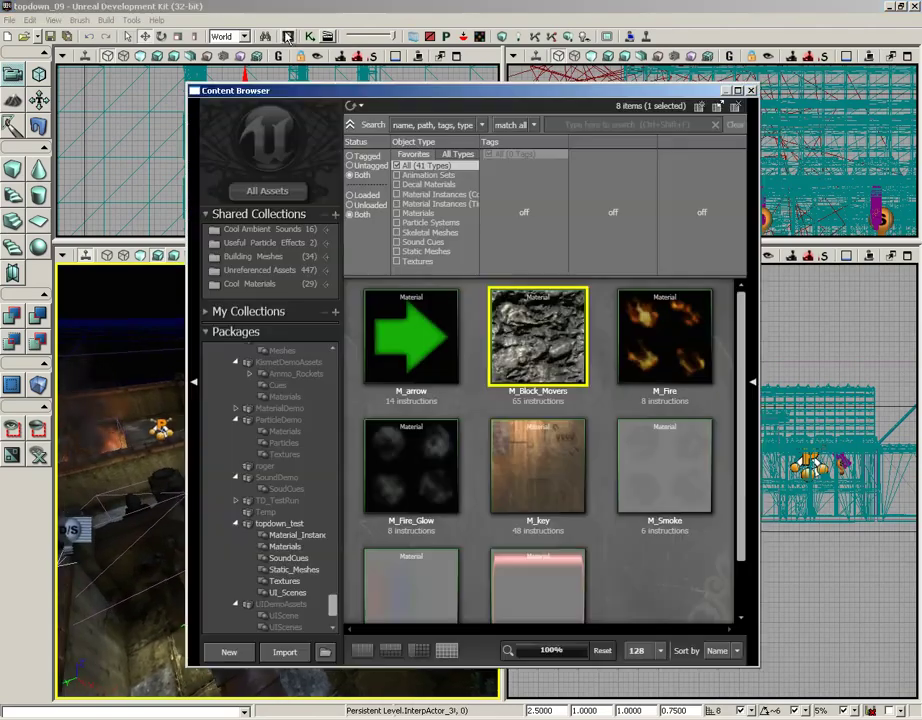
pyautogui.hotkey('ctrl', 'shift', 'f')
pyautogui.click(751, 90)
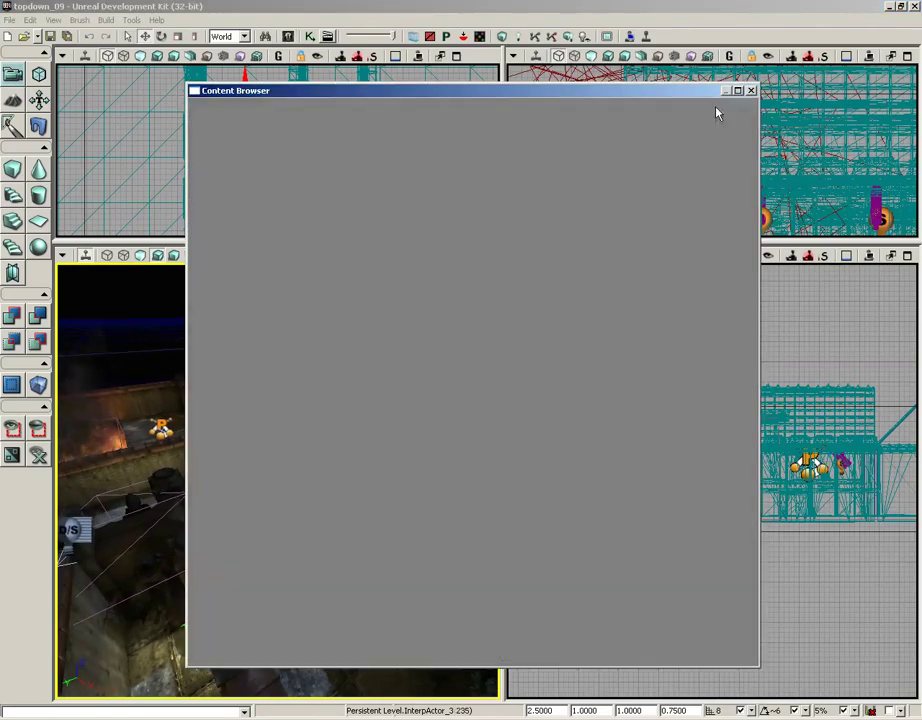
pyautogui.click(287, 36)
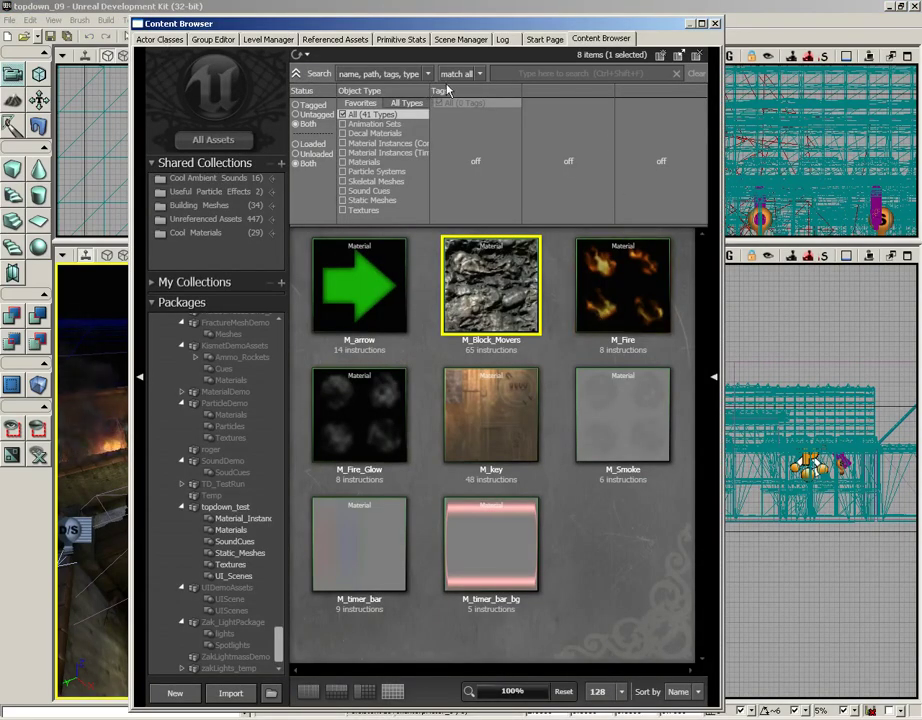
pyautogui.click(159, 40)
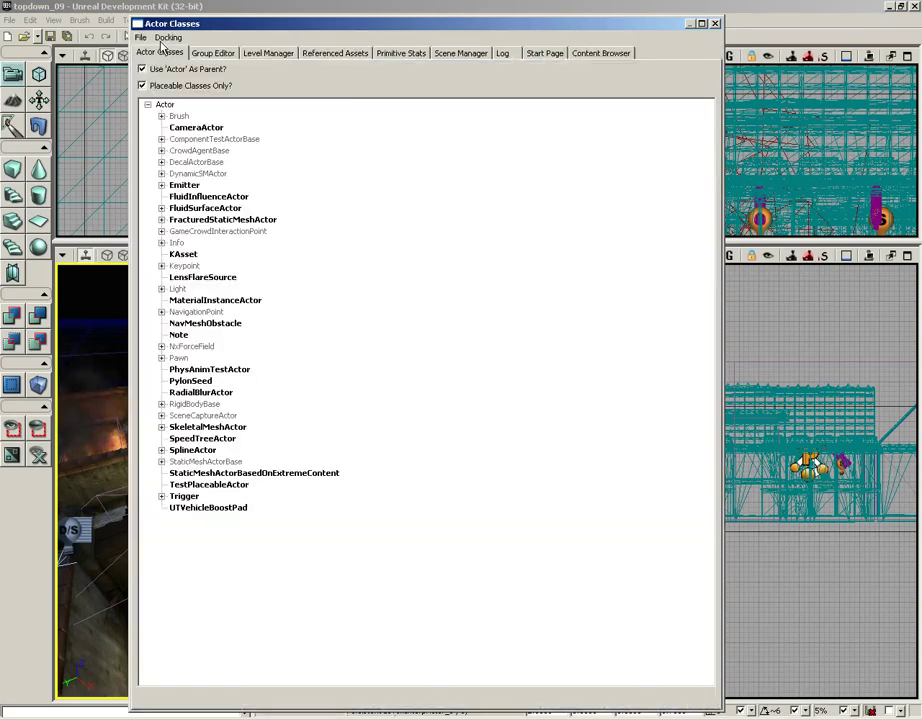
pyautogui.click(200, 129)
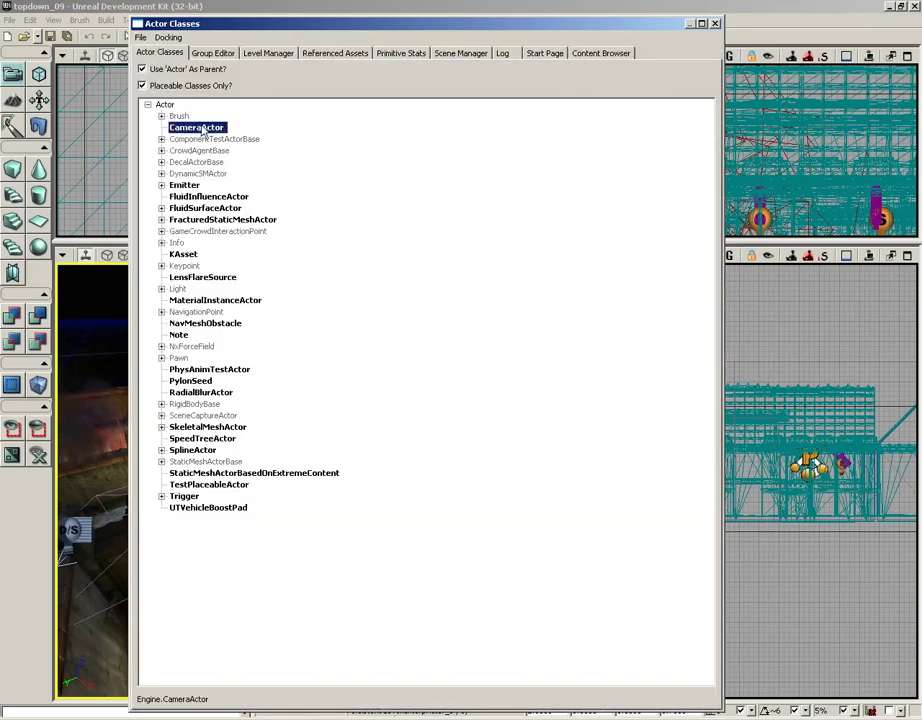
pyautogui.click(715, 23)
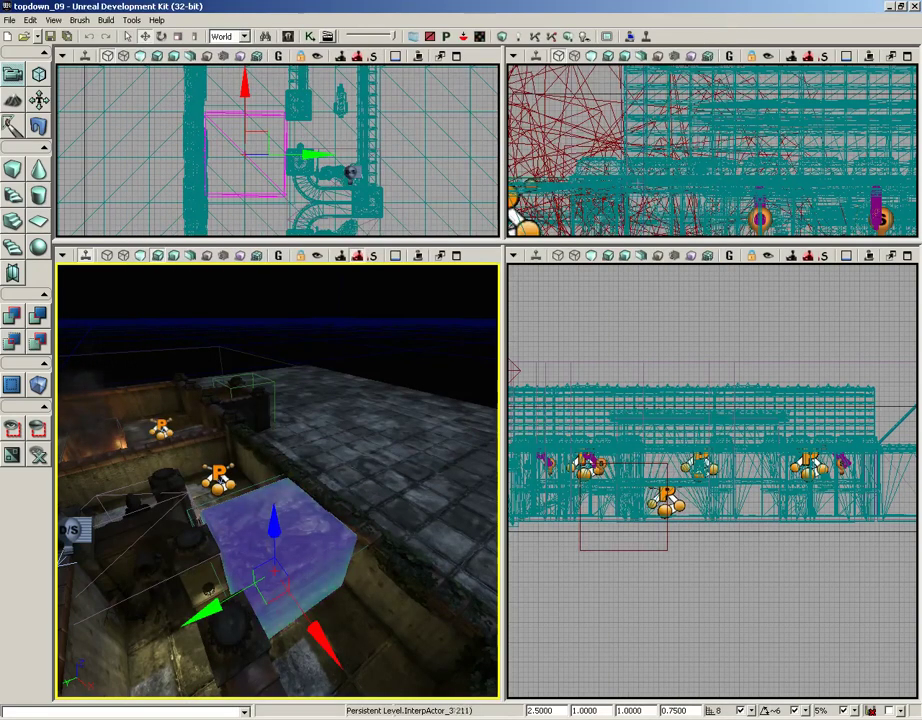
# - Add a CameraActor at the box, raise it above the box, and open its properties with F4
pyautogui.rightClick(288, 511)
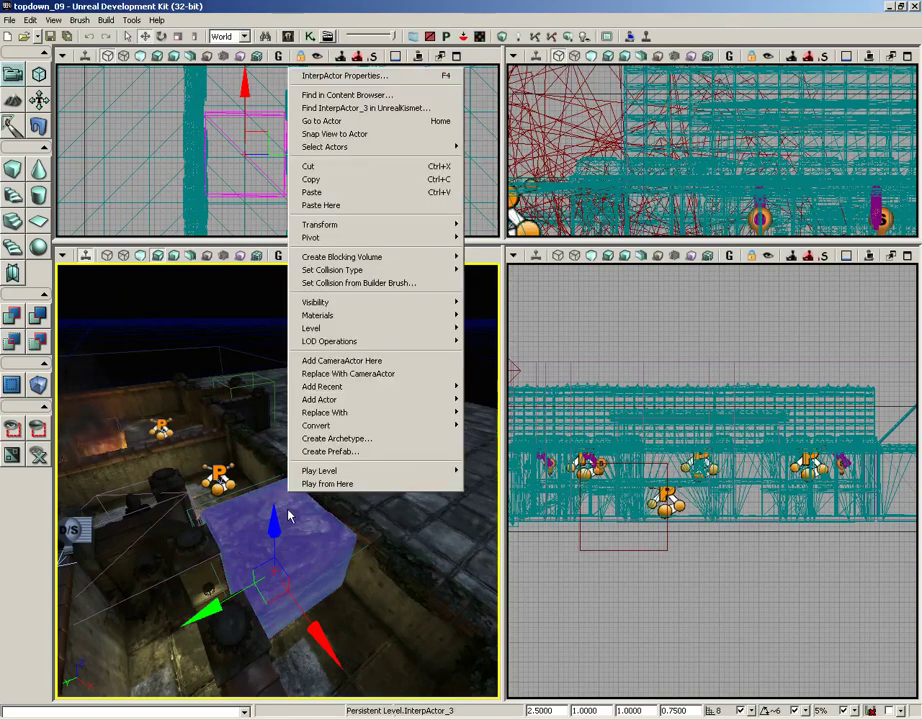
pyautogui.click(314, 361)
pyautogui.scroll(4, 294, 201)
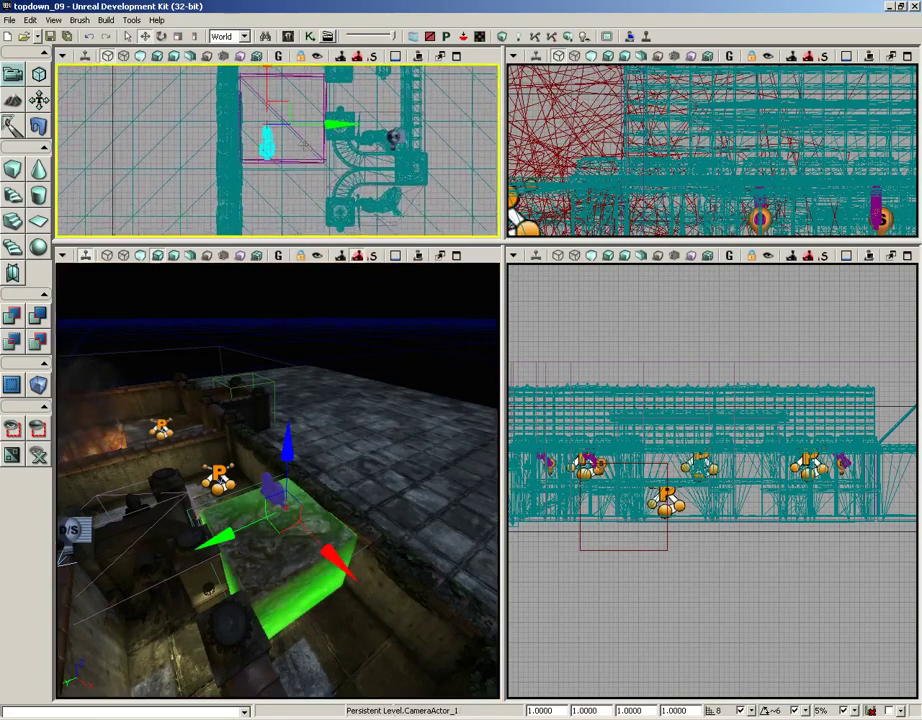
pyautogui.moveTo(283, 152); pyautogui.dragTo(295, 143)
pyautogui.moveTo(276, 452); pyautogui.dragTo(276, 292)
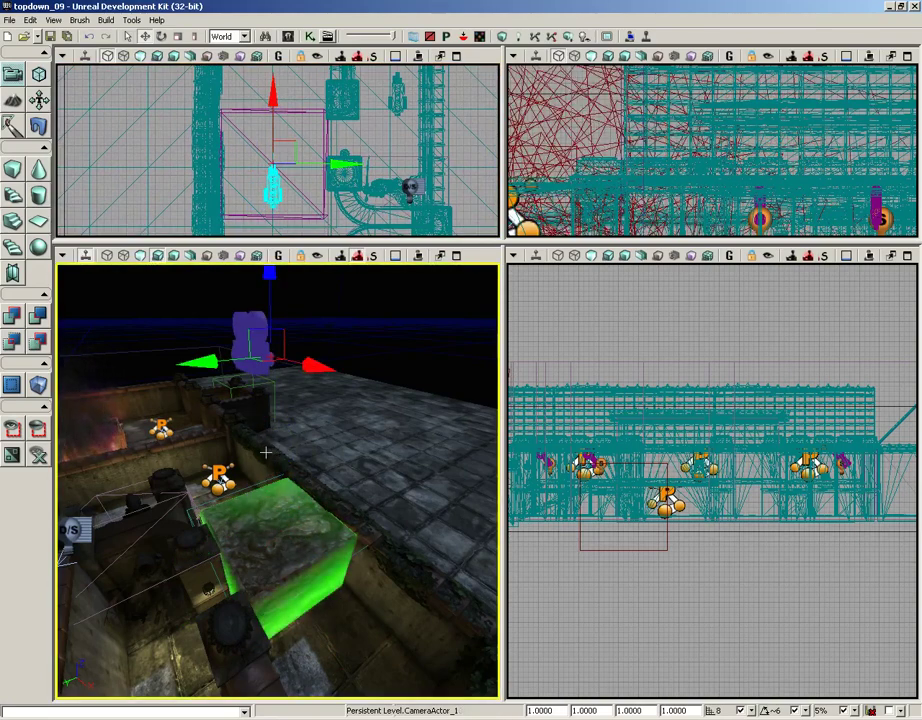
pyautogui.press('F4')
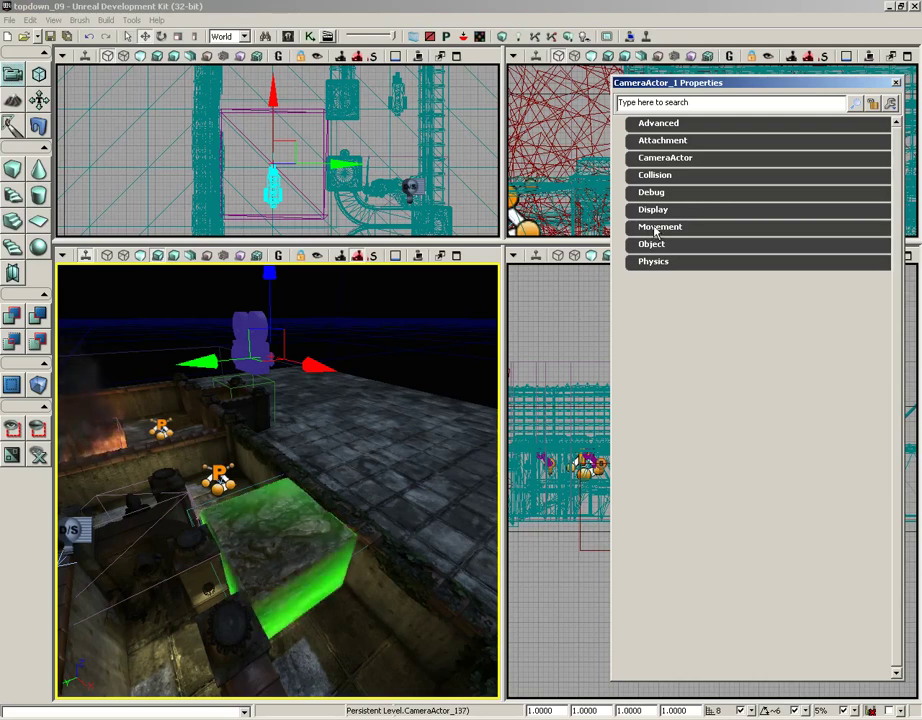
# - Set CameraActor_1's Location Z to 384
pyautogui.click(660, 227)
pyautogui.click(662, 247)
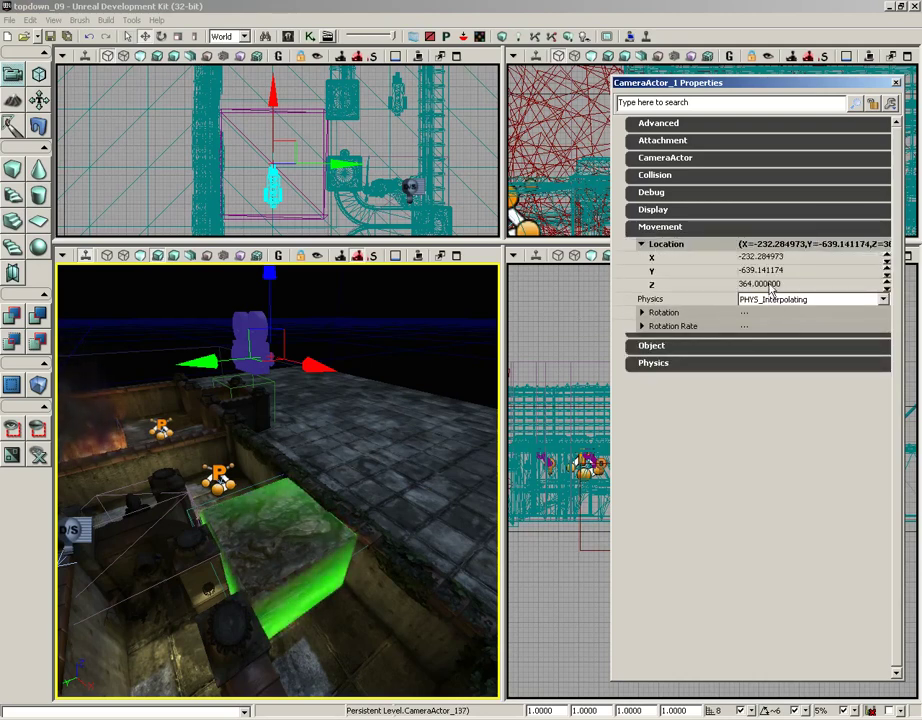
pyautogui.click(833, 282)
pyautogui.write('384')
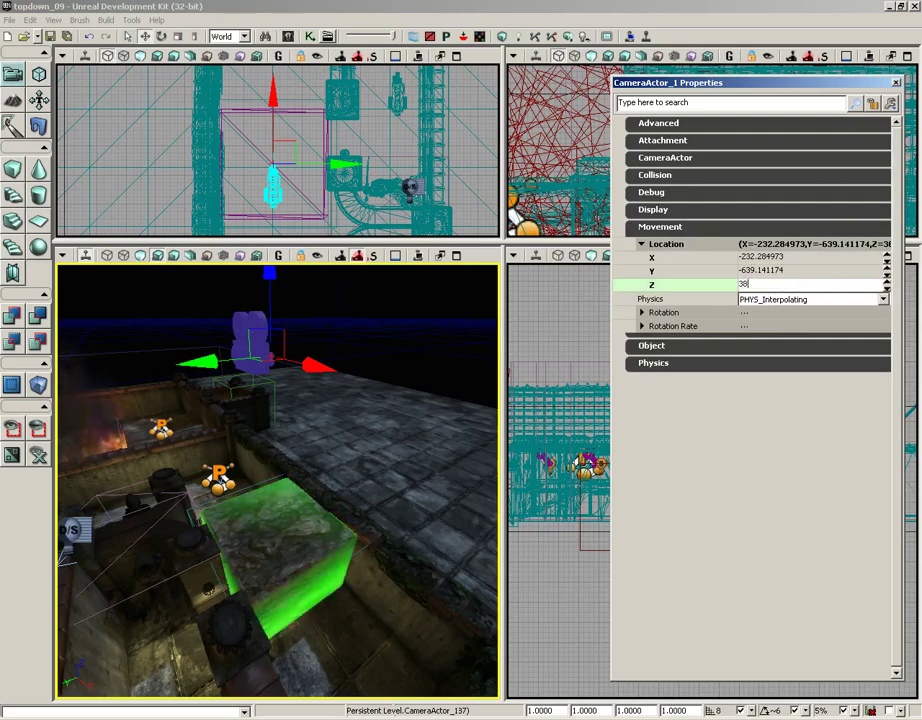
pyautogui.press('Return')
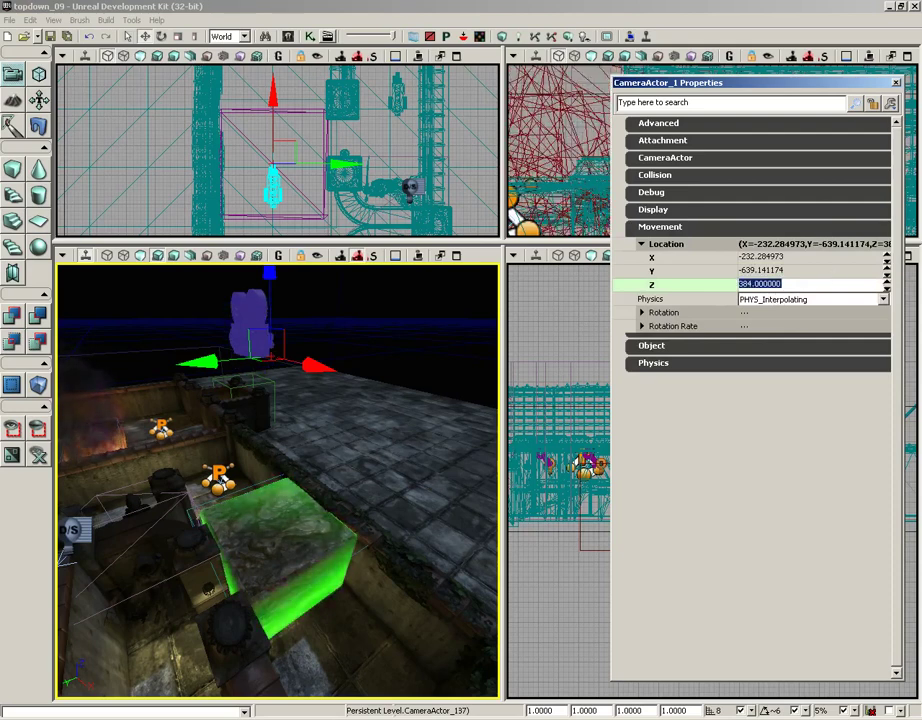
# - Set the camera's Rotation to Pitch -90 and Yaw 180 so it looks straight down
pyautogui.click(670, 313)
pyautogui.click(756, 326)
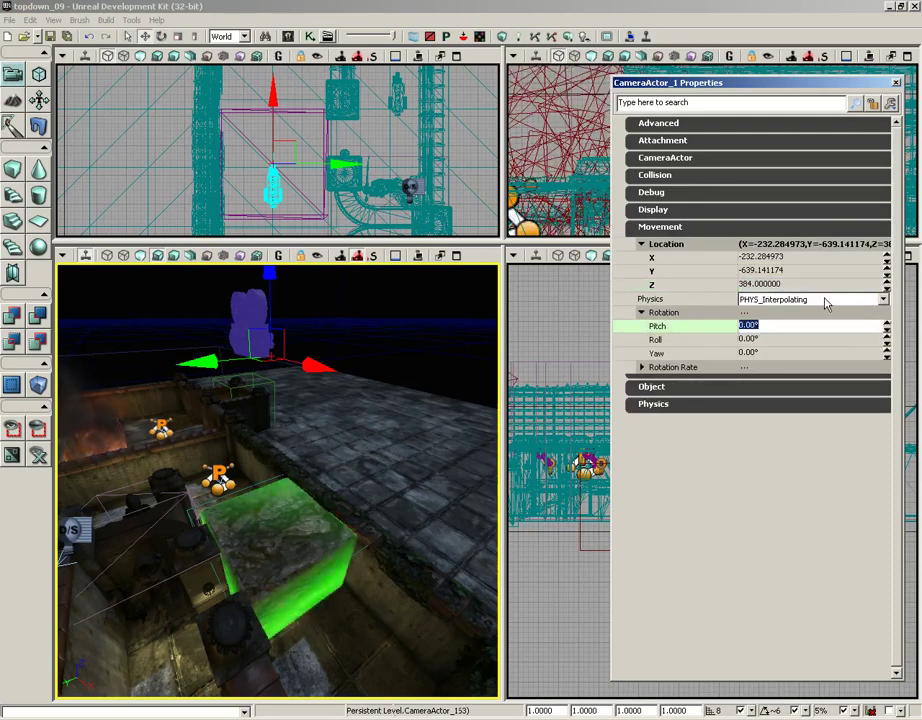
pyautogui.write('-90')
pyautogui.press('Return')
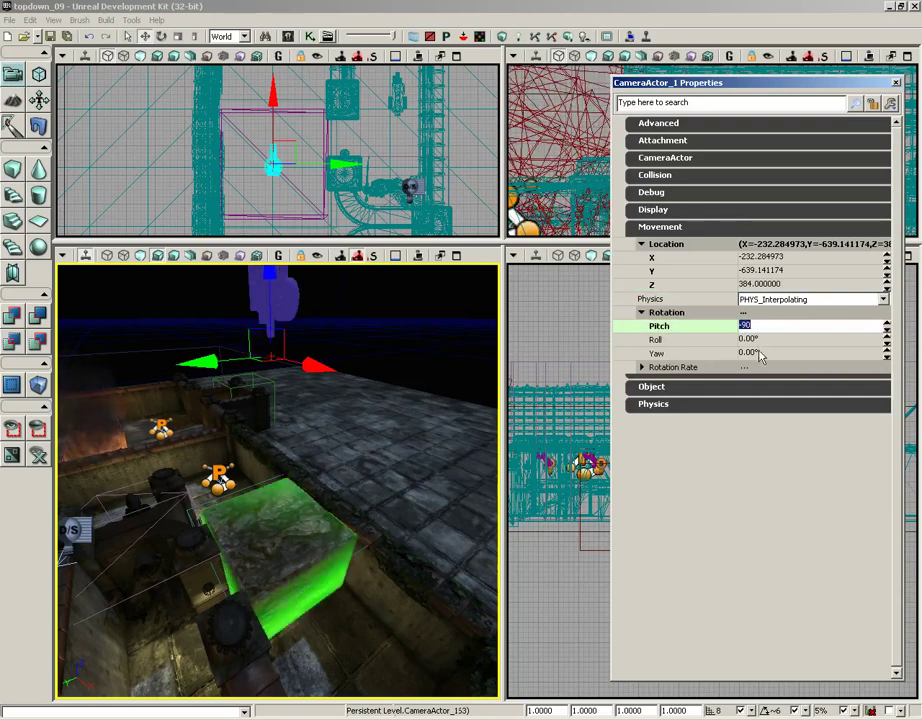
pyautogui.click(801, 351)
pyautogui.write('180')
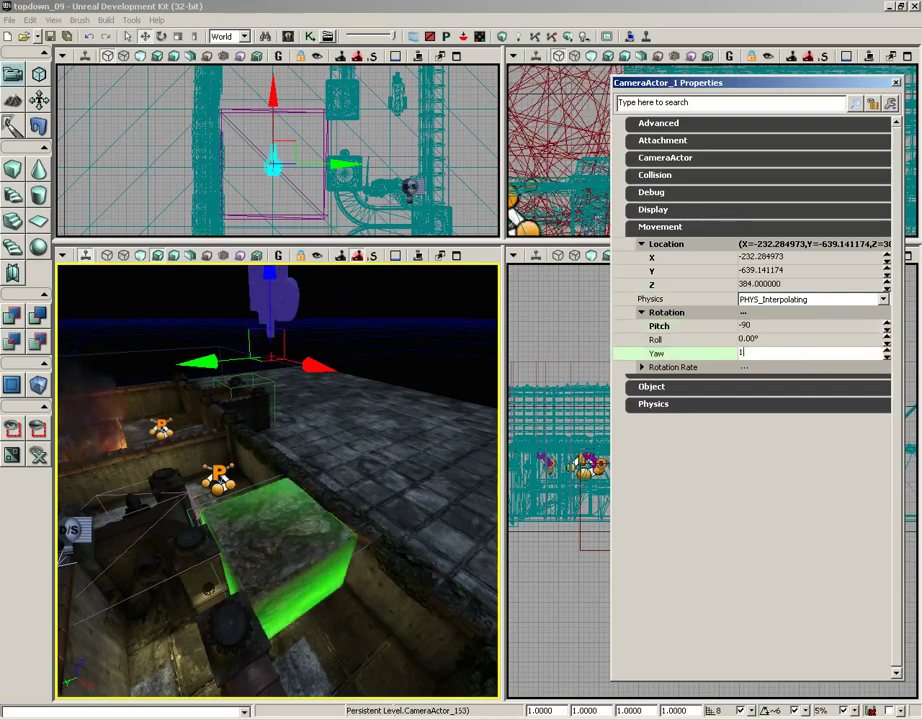
pyautogui.press('Return')
pyautogui.moveTo(380, 400); pyautogui.dragTo(395, 436, button='right')
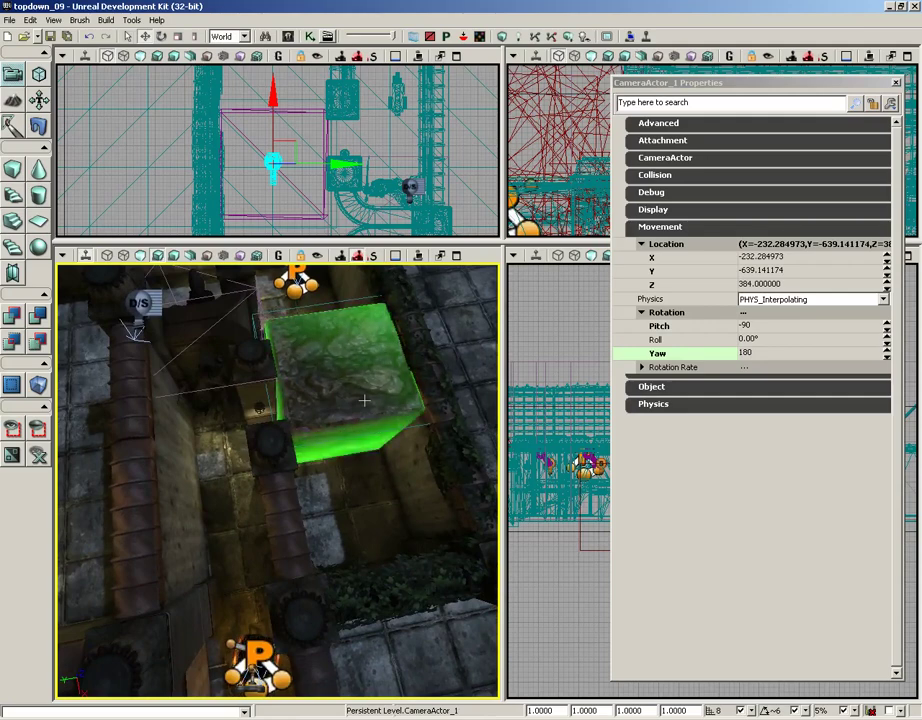
pyautogui.moveTo(365, 400)
pyautogui.mouseDown(button='right')
pyautogui.moveTo(365, 378)
pyautogui.moveTo(352, 402)
pyautogui.mouseUp(button='right')
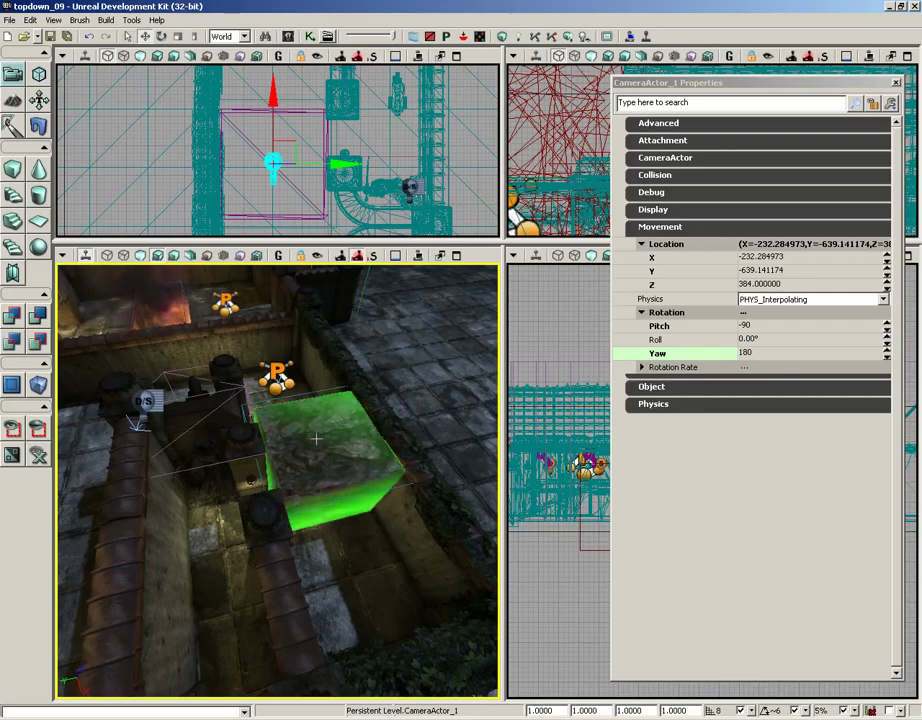
# - Add a Matinee node in Kismet whose Play is triggered by Toggle Input's Out
pyautogui.click(310, 37)
pyautogui.moveTo(612, 279); pyautogui.dragTo(464, 281)
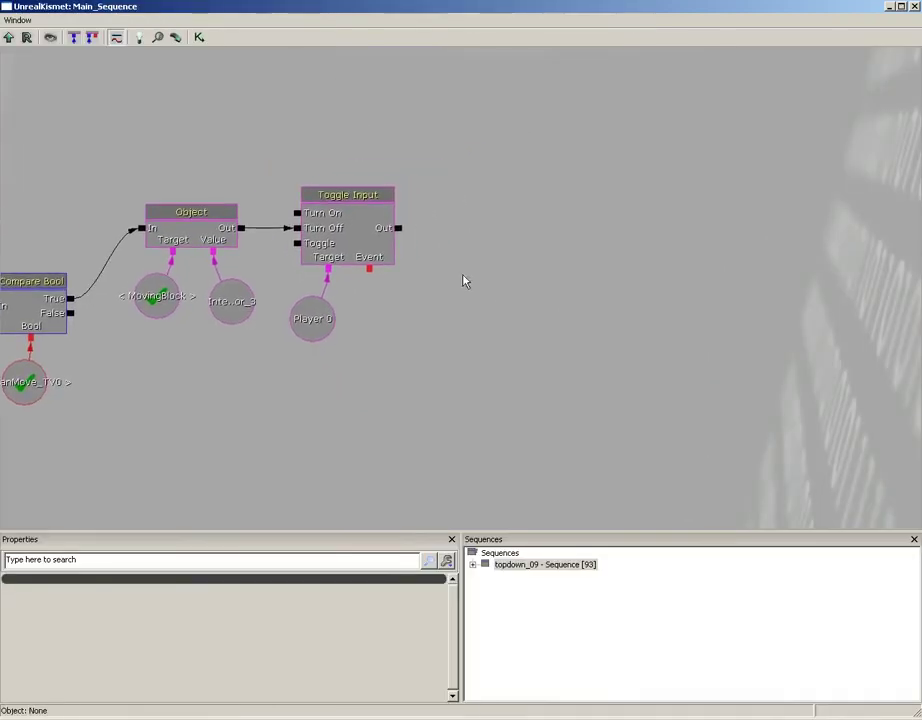
pyautogui.rightClick(453, 217)
pyautogui.click(476, 211)
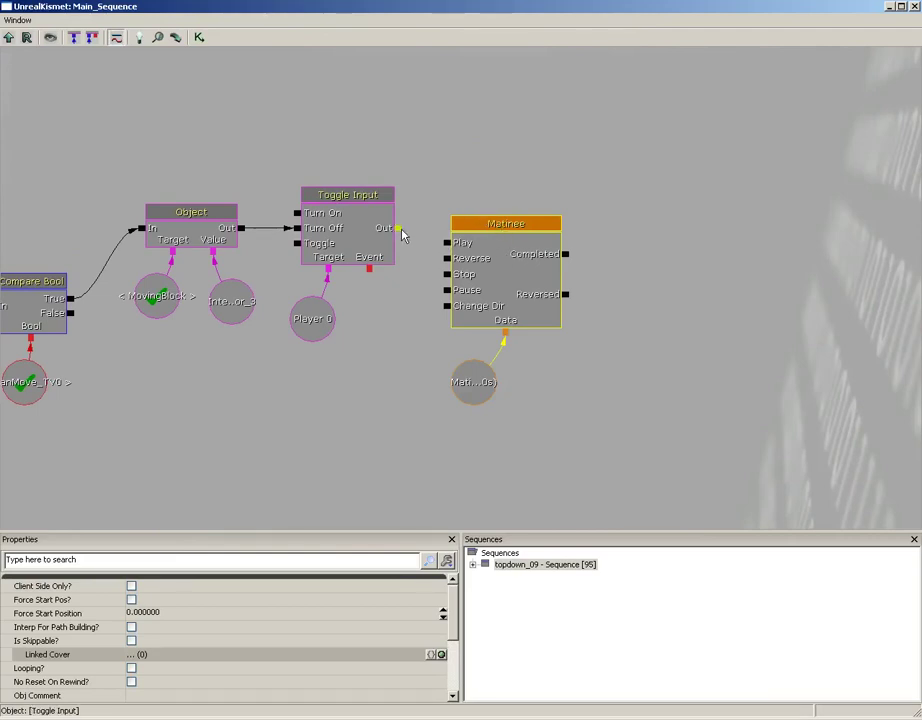
pyautogui.moveTo(399, 231); pyautogui.dragTo(446, 242)
# - Open the Matinee and shorten the sequence to end at 2.5 seconds
pyautogui.doubleClick(498, 260)
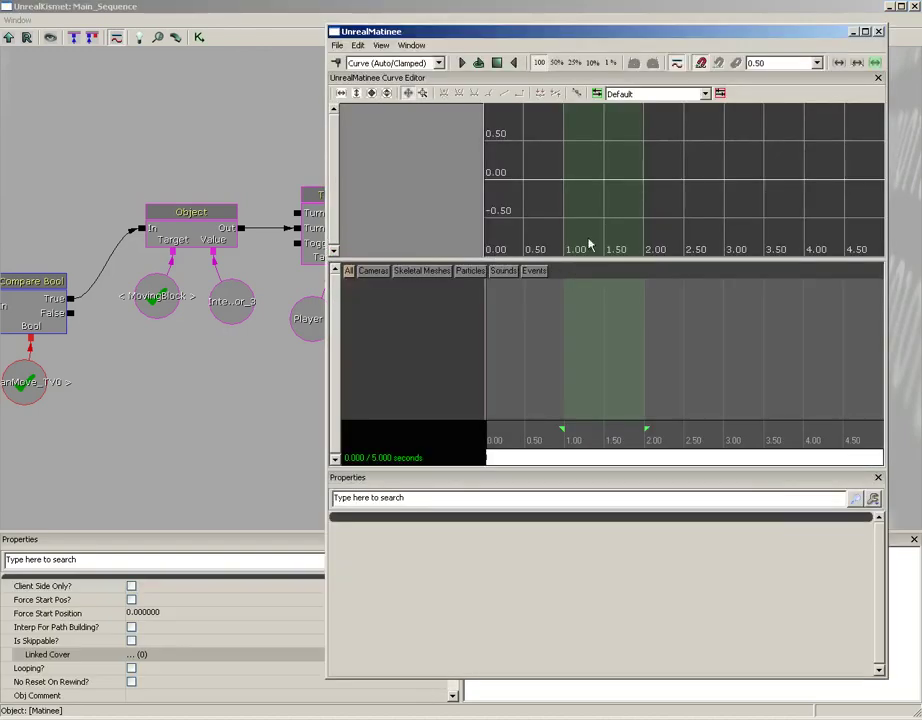
pyautogui.scroll(-3, 598, 343)
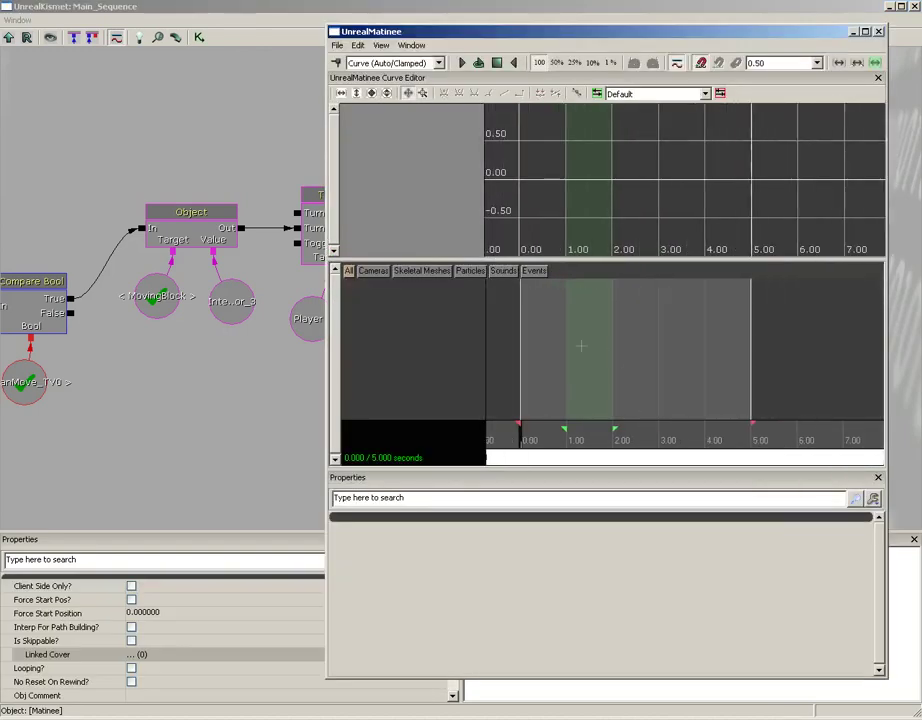
pyautogui.moveTo(754, 426); pyautogui.dragTo(640, 428)
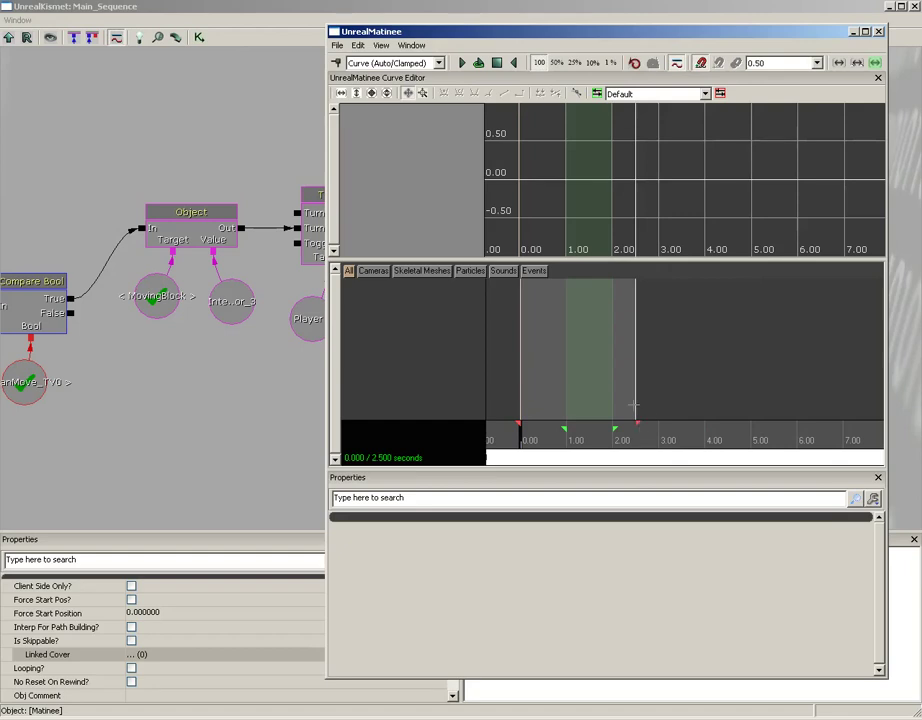
# - Add a new group named Camera and select the CameraActor_1 variable in Kismet
pyautogui.rightClick(387, 284)
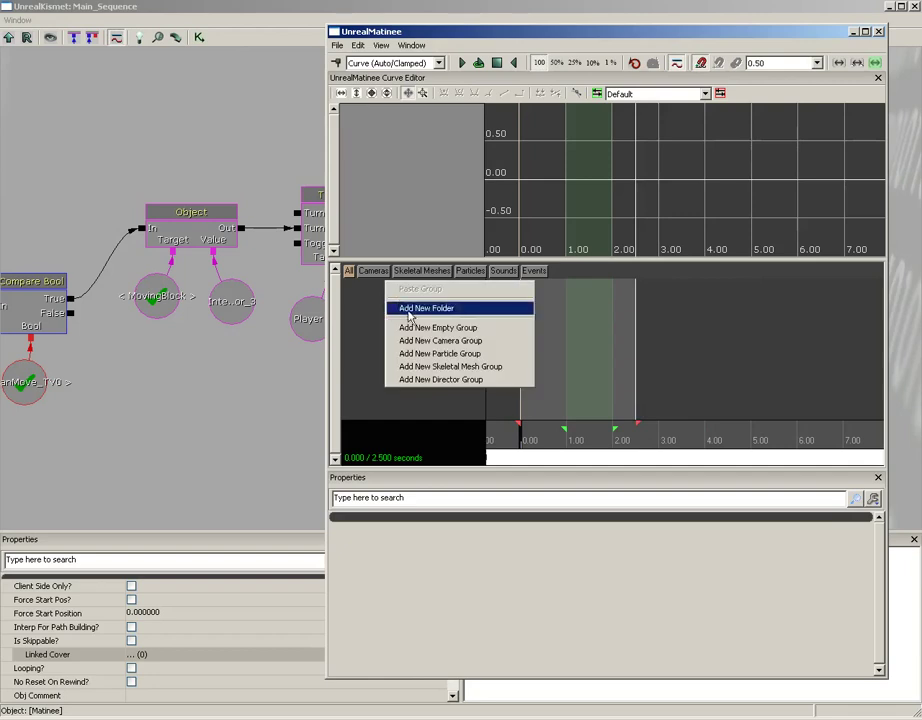
pyautogui.click(425, 308)
pyautogui.write('Camera')
pyautogui.press('Return')
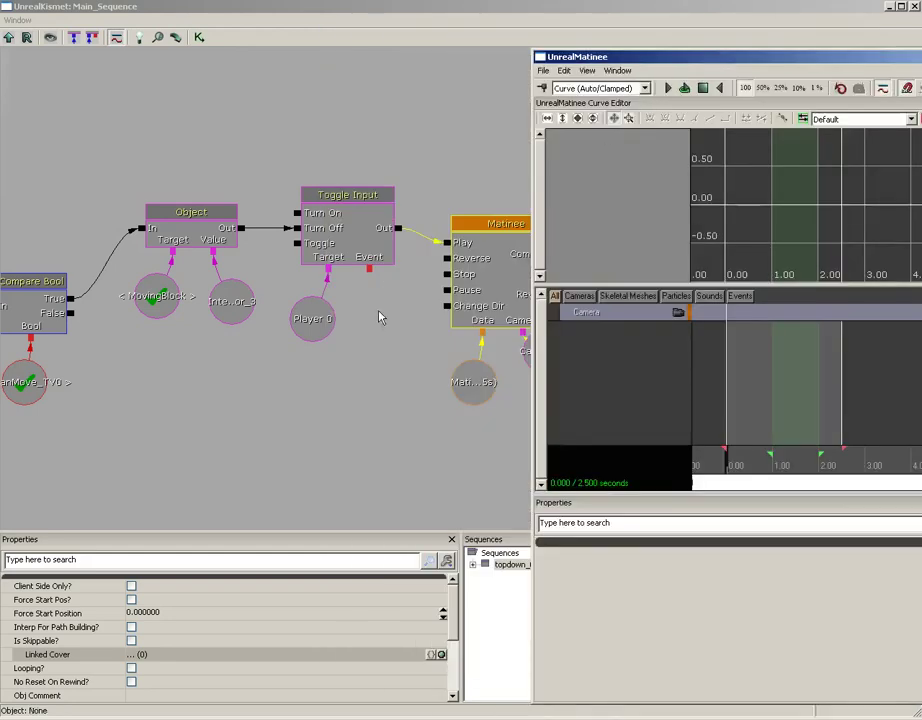
pyautogui.moveTo(377, 323); pyautogui.dragTo(200, 344)
pyautogui.click(362, 346)
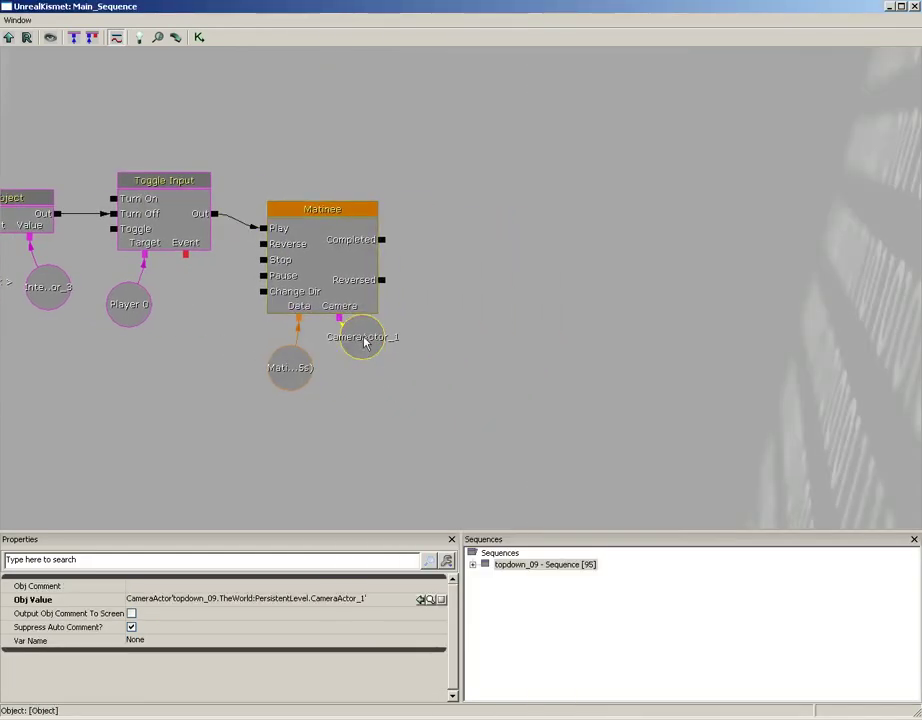
# - Place CameraActor_1 beneath the Matinee node and return to the level viewports
pyautogui.moveTo(366, 340); pyautogui.dragTo(362, 371)
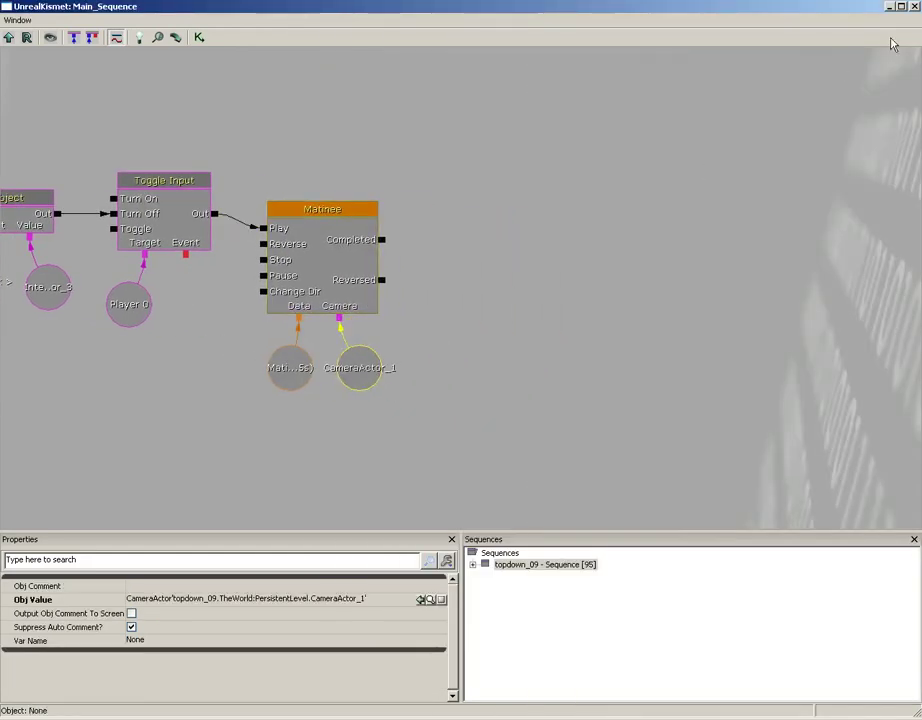
pyautogui.click(915, 7)
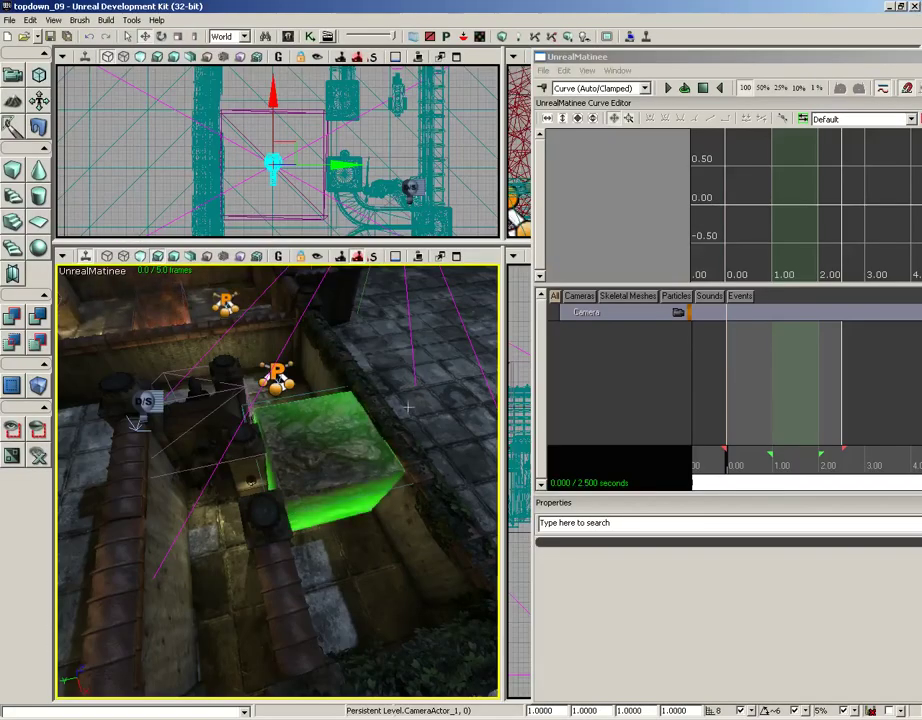
pyautogui.moveTo(496, 320); pyautogui.dragTo(387, 418)
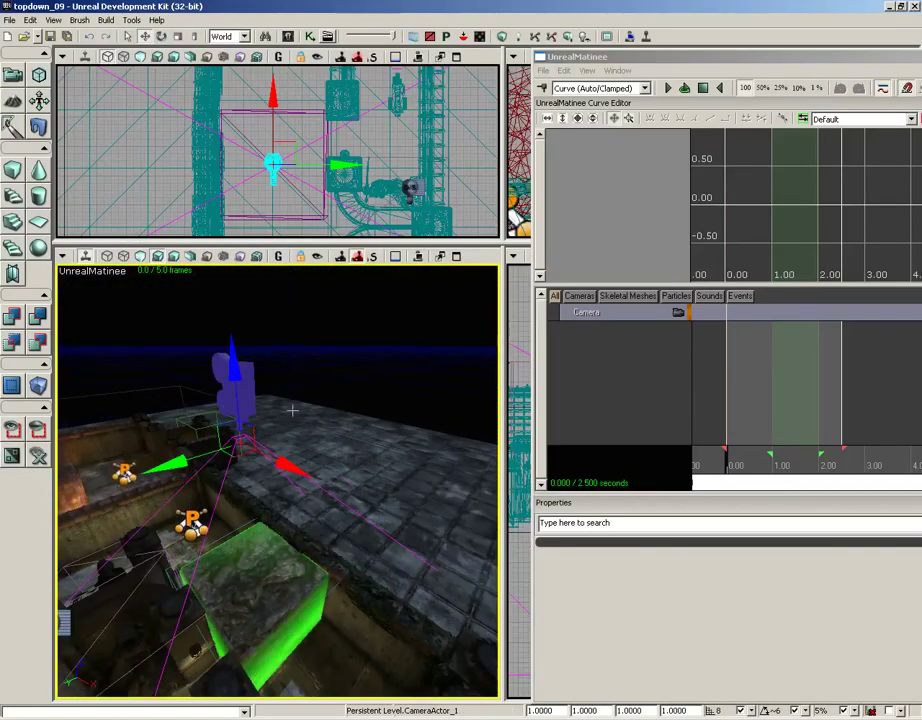
# - Uncheck Constrain Aspect Ratio in CameraActor_1's CameraActor properties
pyautogui.doubleClick(238, 385)
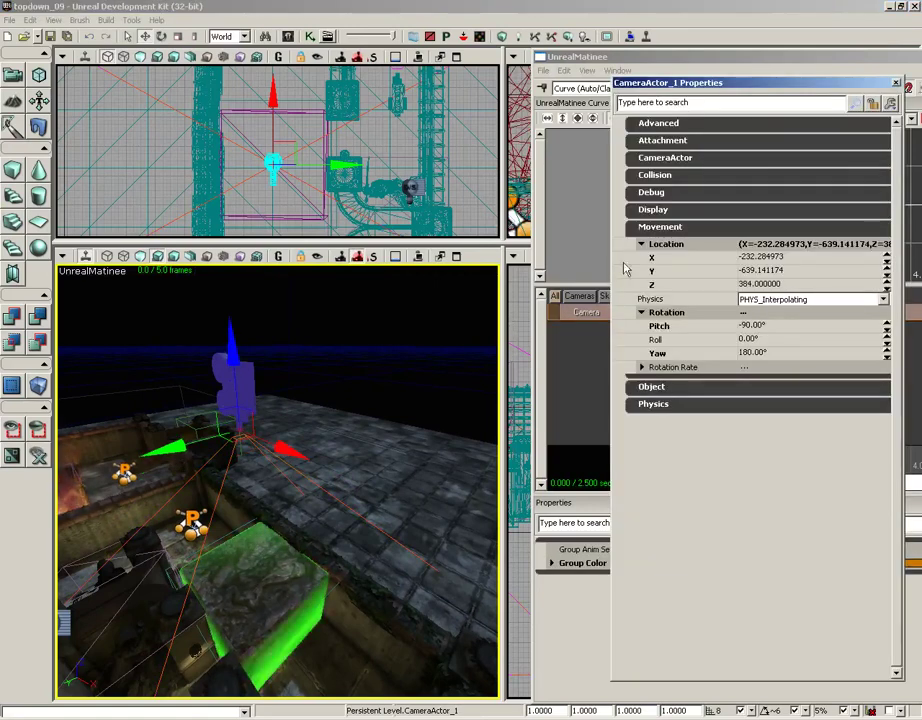
pyautogui.click(650, 227)
pyautogui.click(662, 158)
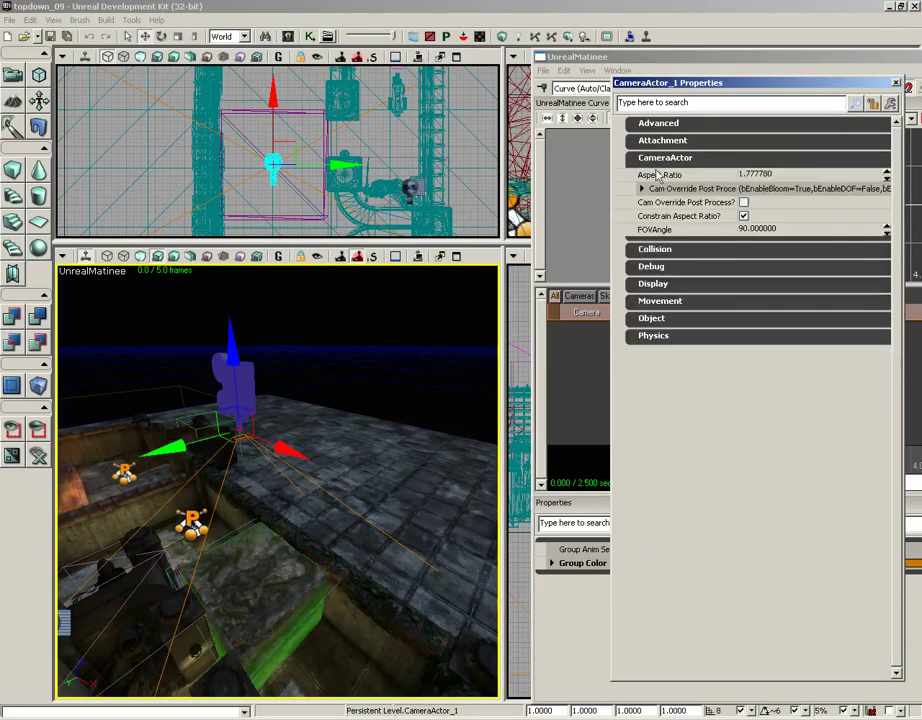
pyautogui.click(744, 216)
pyautogui.click(896, 84)
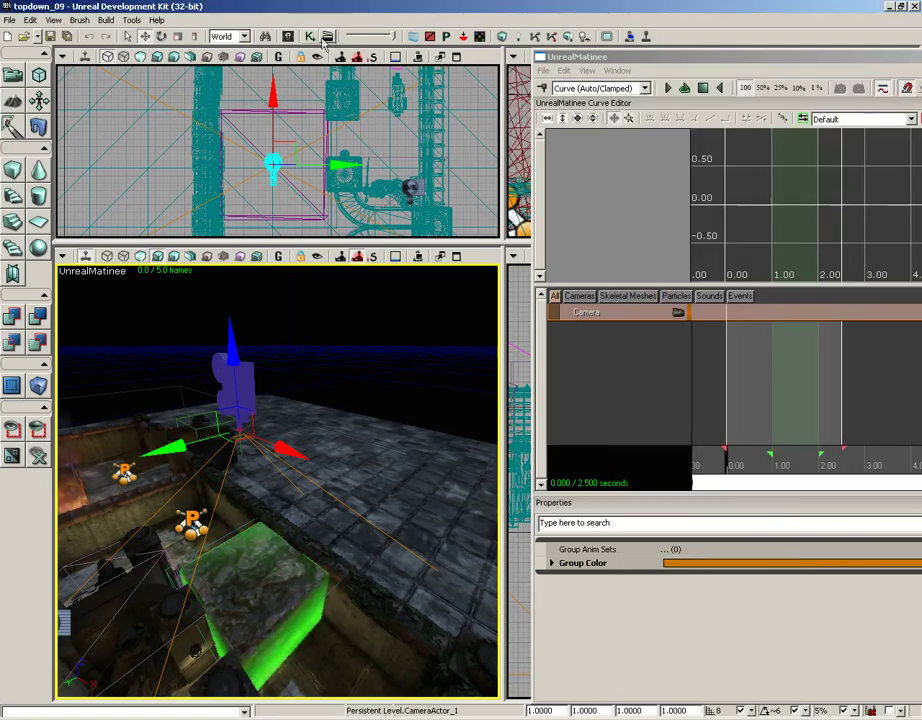
# - Add a Director group and place a cut to the Camera group on its track
pyautogui.doubleClick(669, 57)
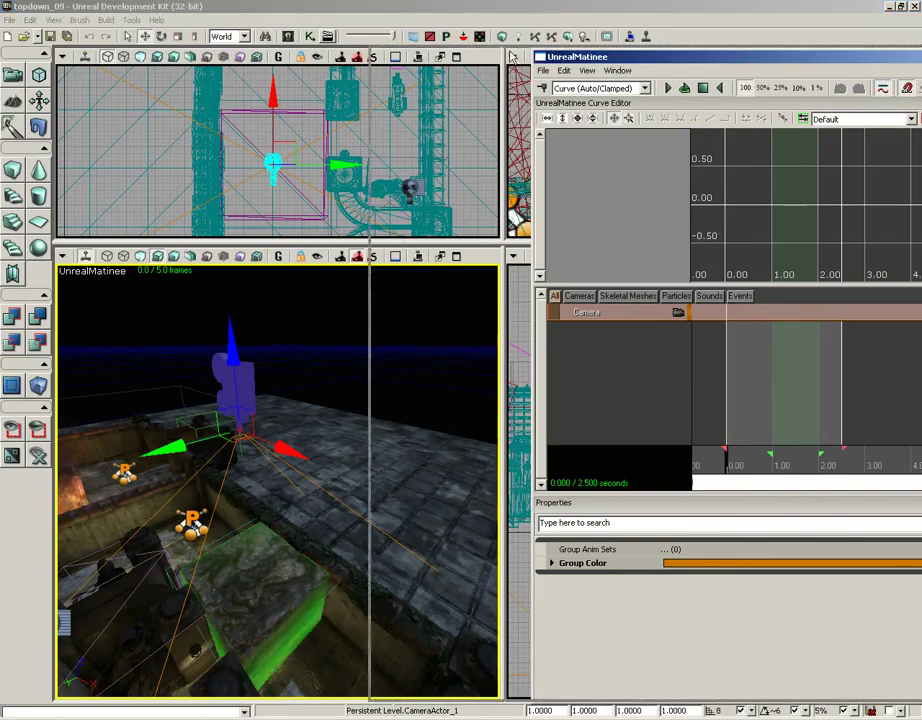
pyautogui.rightClick(404, 323)
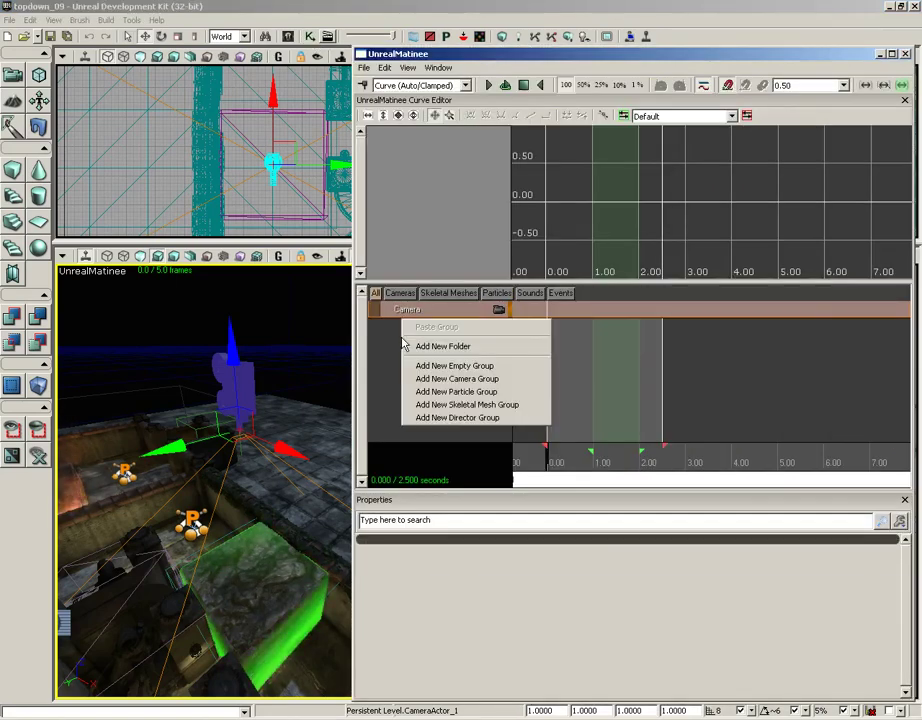
pyautogui.click(445, 417)
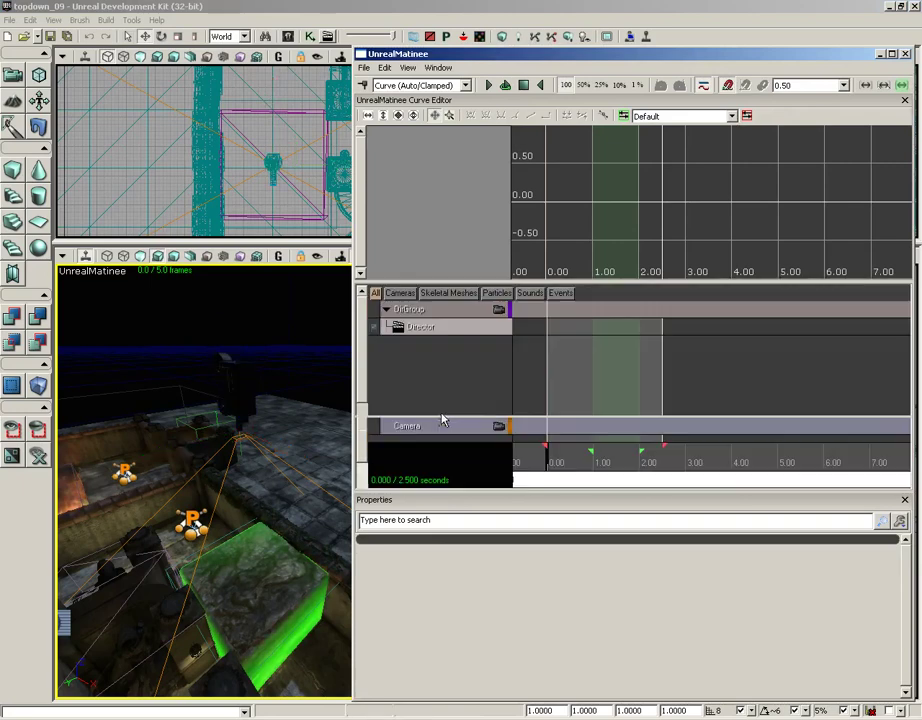
pyautogui.click(455, 334)
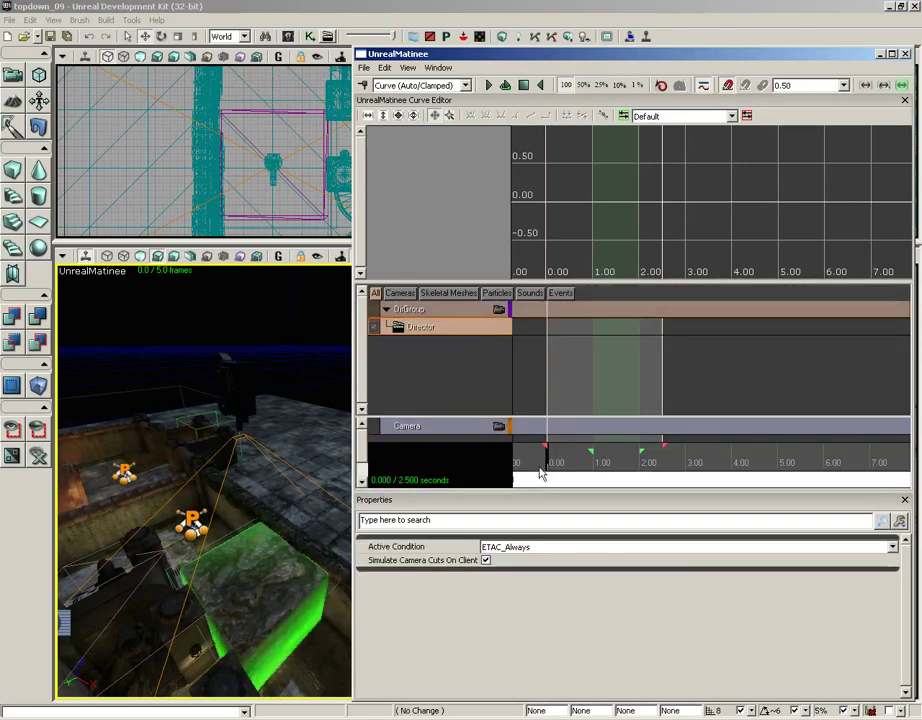
pyautogui.press('Return')
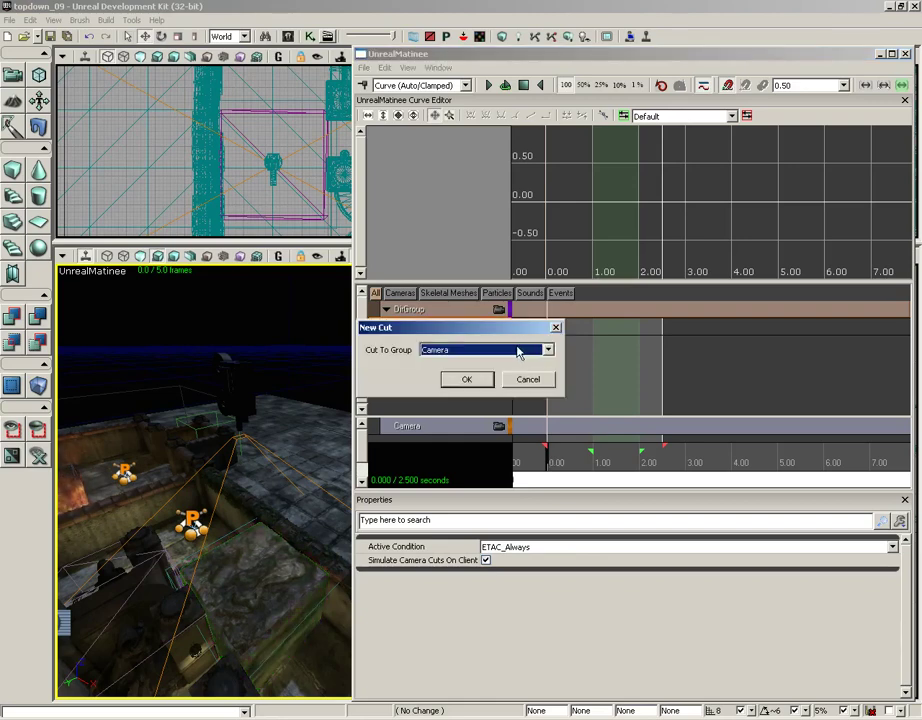
pyautogui.click(463, 380)
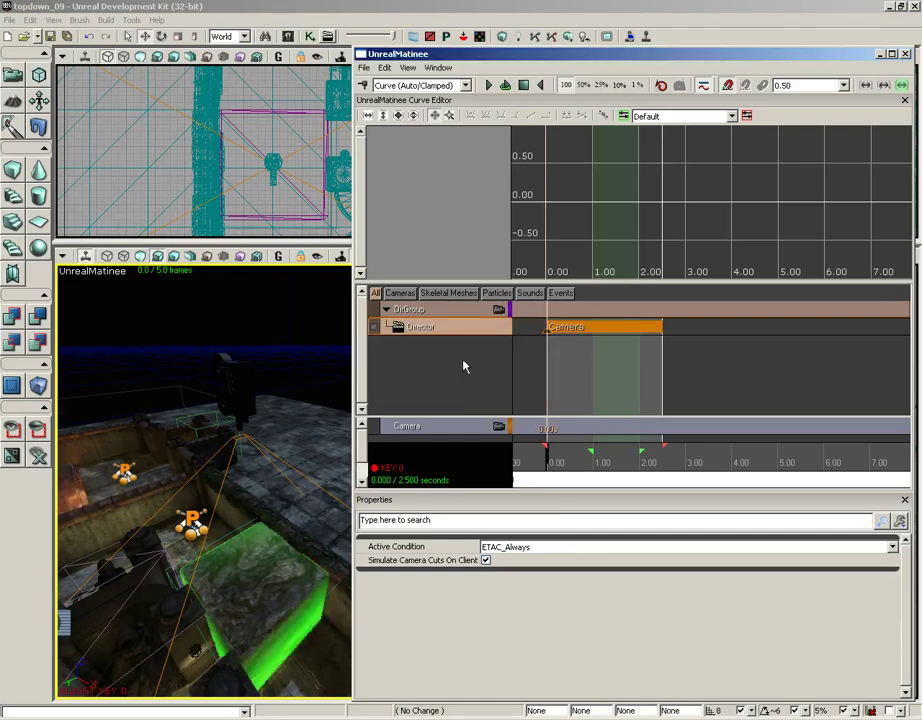
# - Set the Camera cut's transition time to 2.5
pyautogui.rightClick(548, 331)
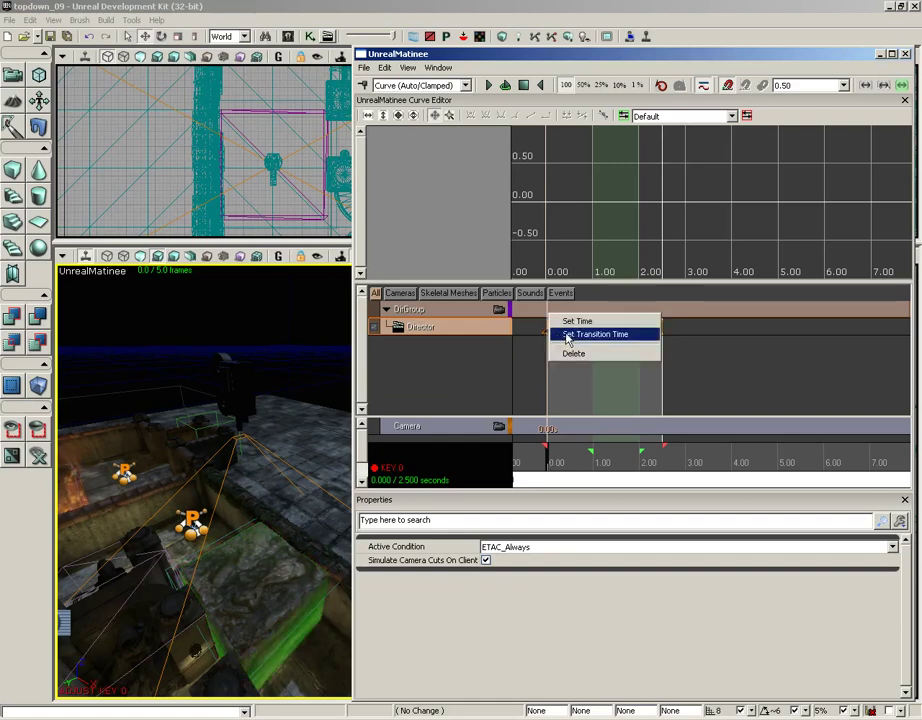
pyautogui.click(580, 336)
pyautogui.write('2.5')
pyautogui.press('Return')
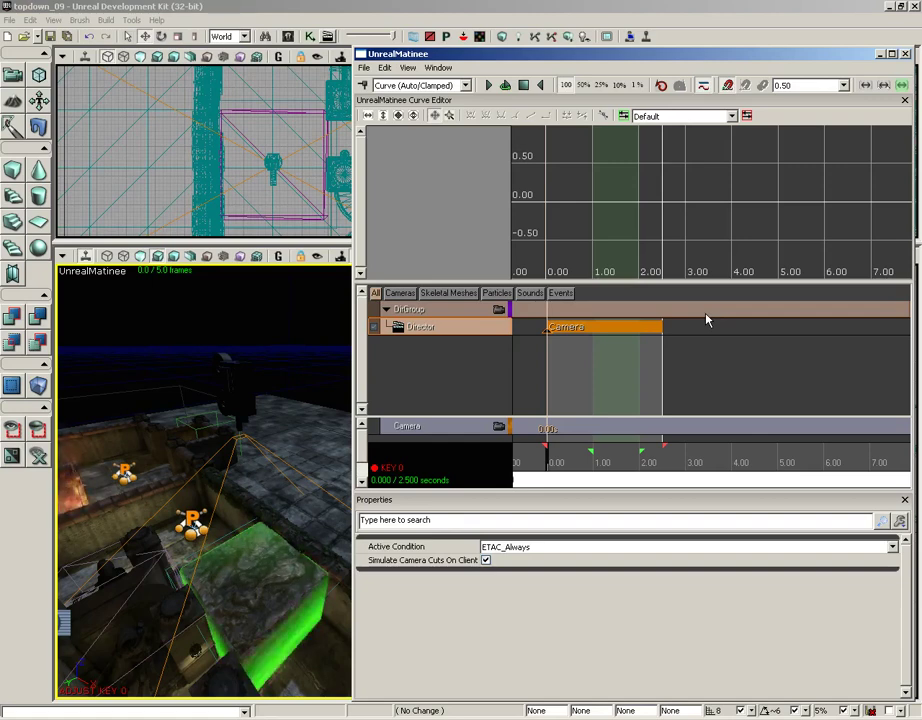
# - Add a Set Camera Target action in Kismet, triggered by the Matinee's Completed output
pyautogui.click(905, 54)
pyautogui.click(311, 37)
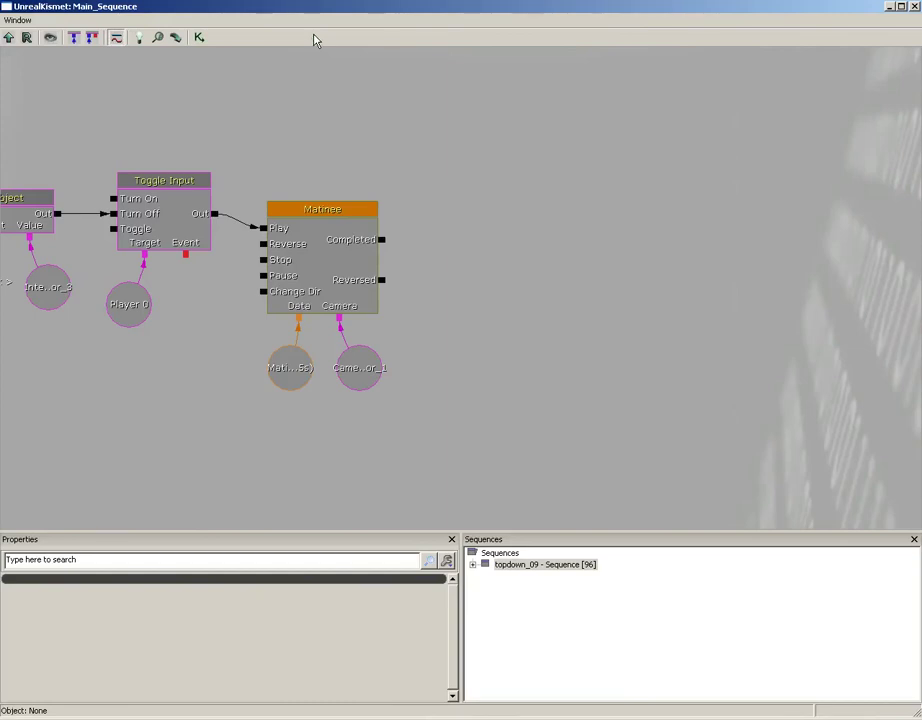
pyautogui.moveTo(435, 268); pyautogui.dragTo(401, 252)
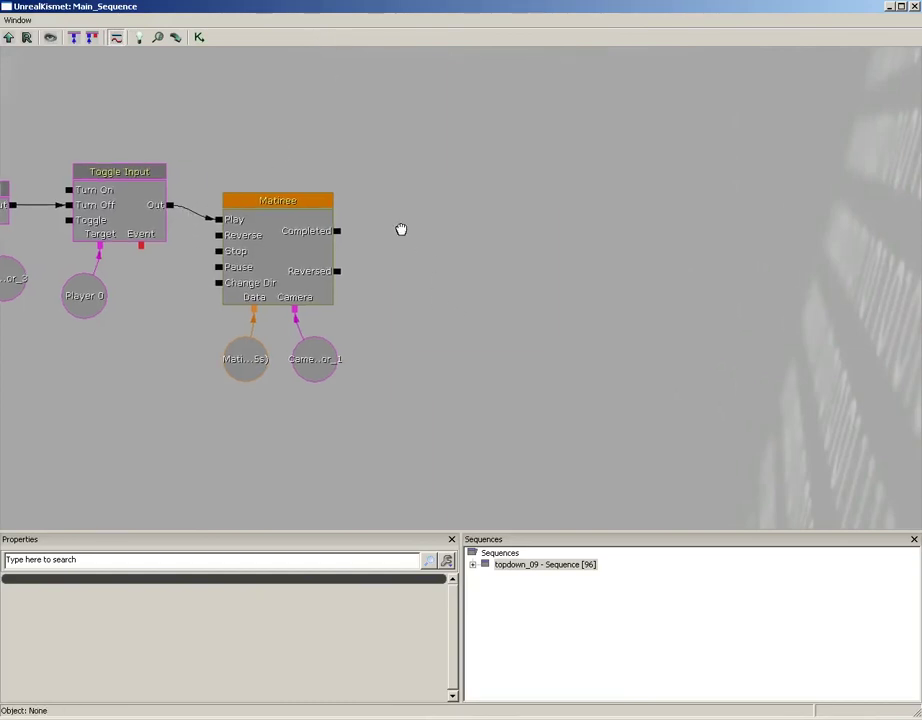
pyautogui.rightClick(402, 208)
pyautogui.moveTo(470, 214)
pyautogui.moveTo(600, 240)
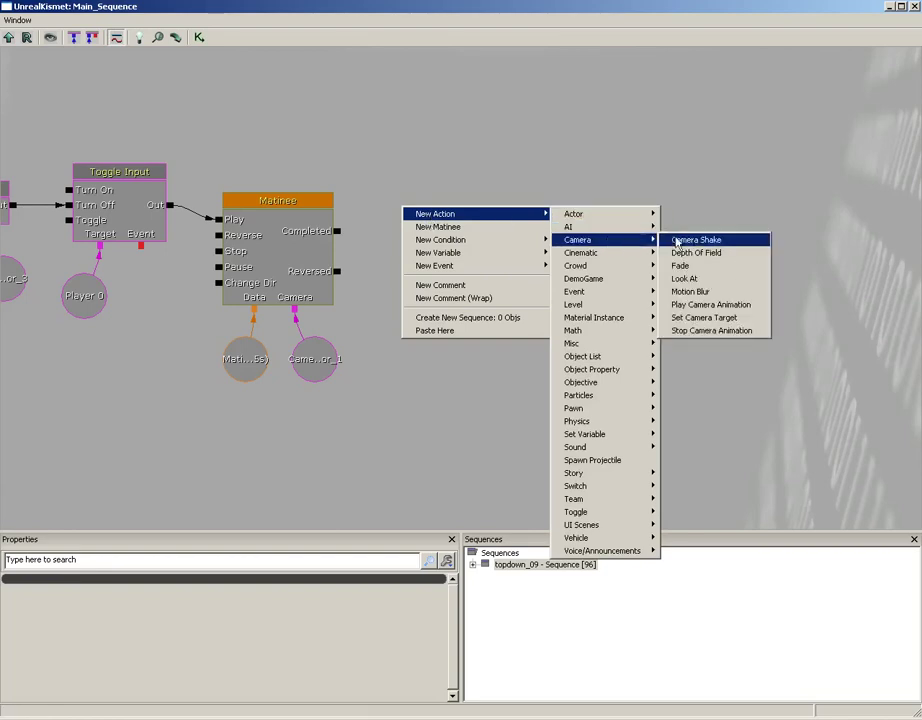
pyautogui.click(706, 318)
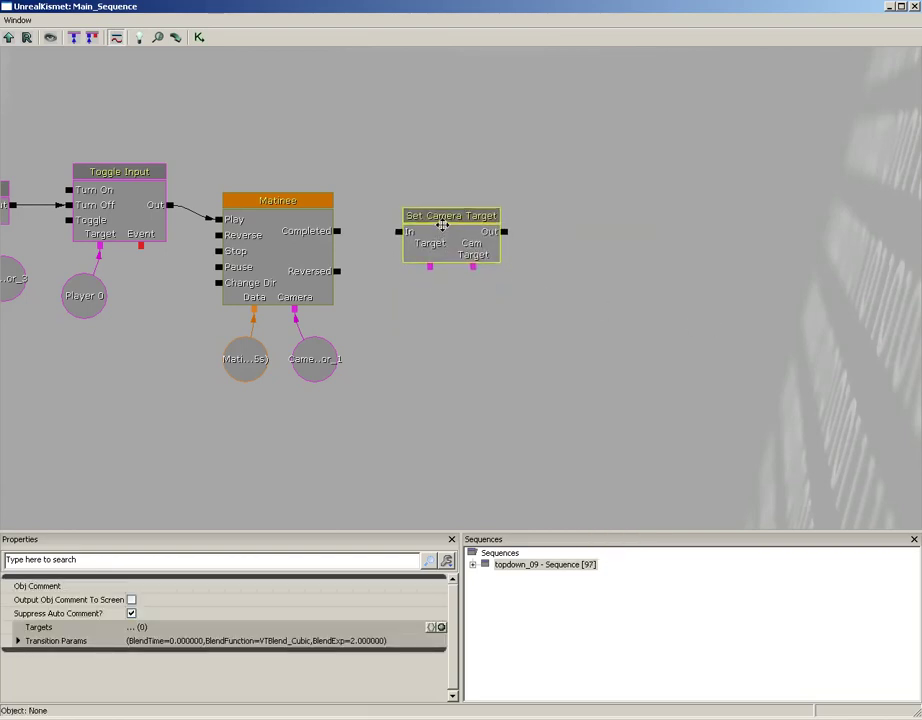
pyautogui.moveTo(445, 231); pyautogui.dragTo(443, 233)
pyautogui.moveTo(338, 234); pyautogui.dragTo(400, 235)
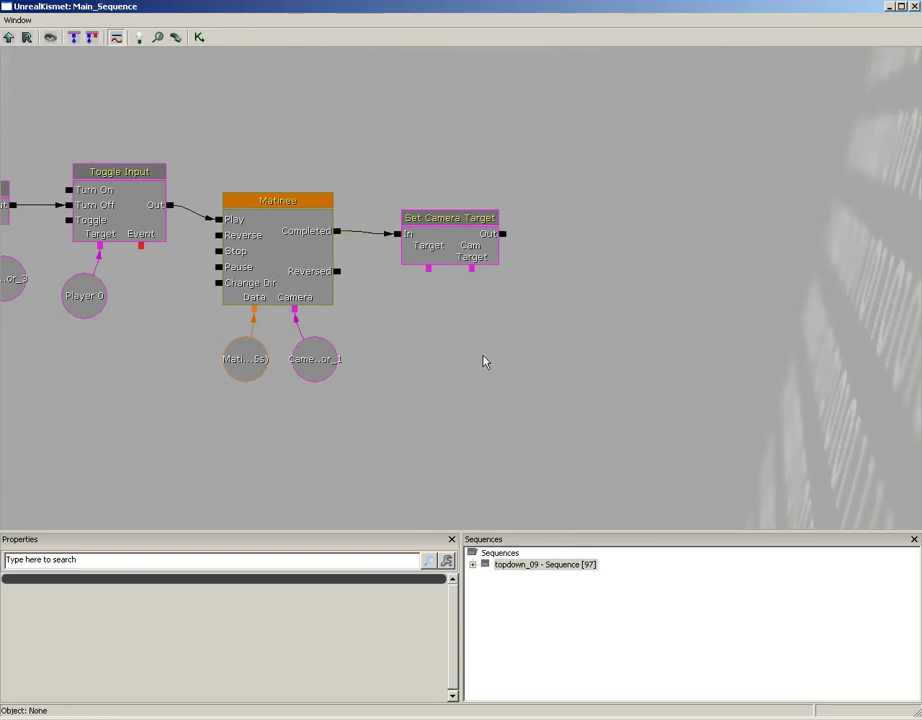
# - Paste a copy of the Player 0 variable and link it to Set Camera Target's Target
pyautogui.moveTo(484, 361); pyautogui.dragTo(479, 340)
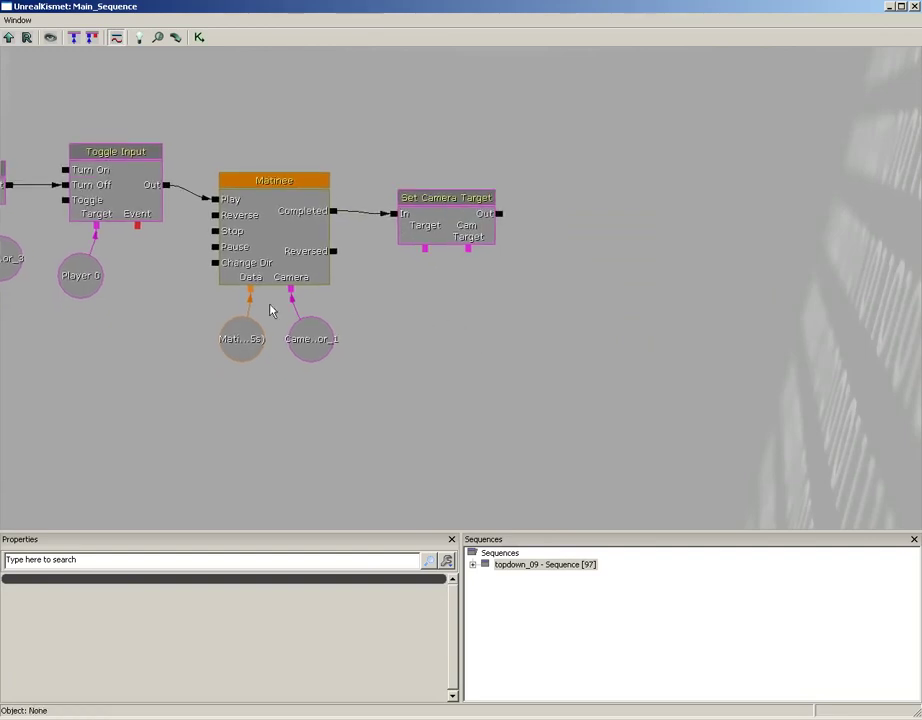
pyautogui.click(86, 280)
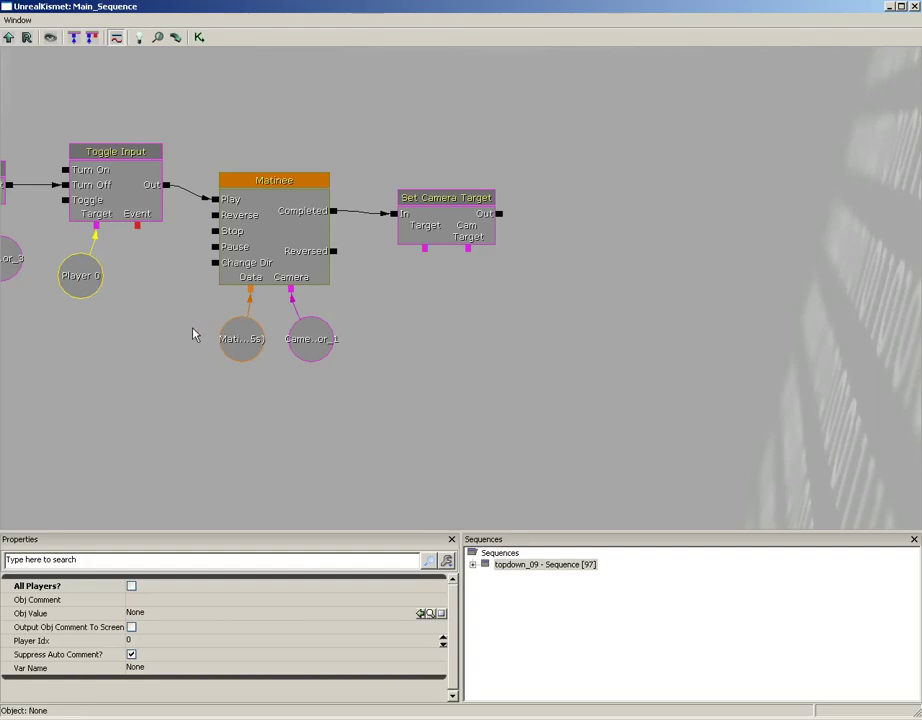
pyautogui.hotkey('ctrl', 'v')
pyautogui.keyDown('ctrl'); pyautogui.moveTo(480, 309); pyautogui.dragTo(420, 298); pyautogui.keyUp('ctrl')
pyautogui.moveTo(424, 248); pyautogui.dragTo(424, 294)
# - Connect Set Camera Target's Cam Target to the CameraActor_1 variable
pyautogui.click(334, 336)
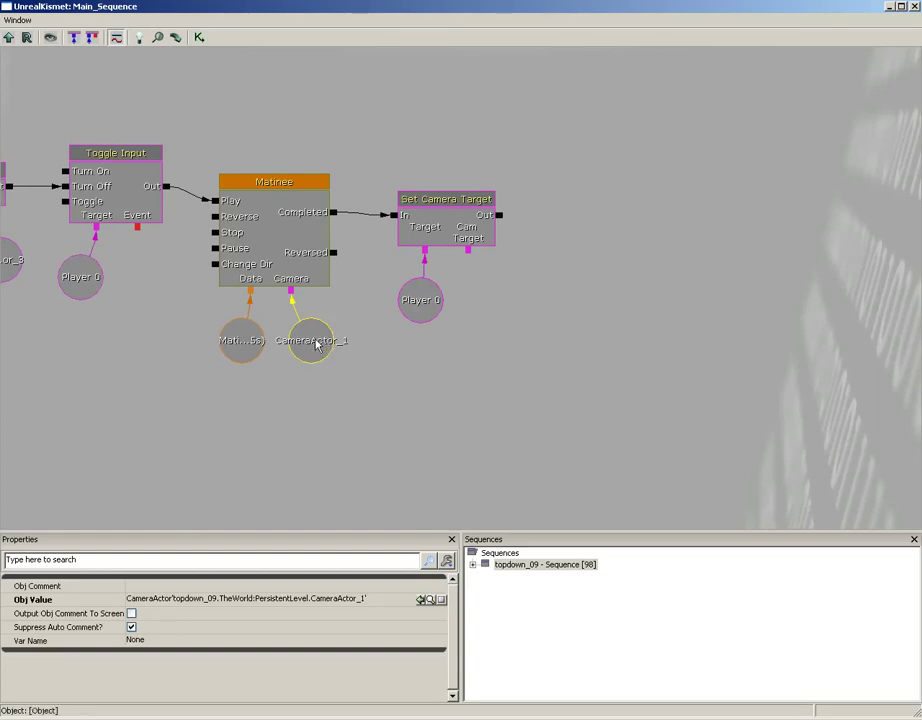
pyautogui.moveTo(318, 344); pyautogui.dragTo(375, 370)
pyautogui.moveTo(471, 251); pyautogui.dragTo(378, 366)
pyautogui.click(422, 302)
pyautogui.moveTo(422, 302); pyautogui.dragTo(390, 297)
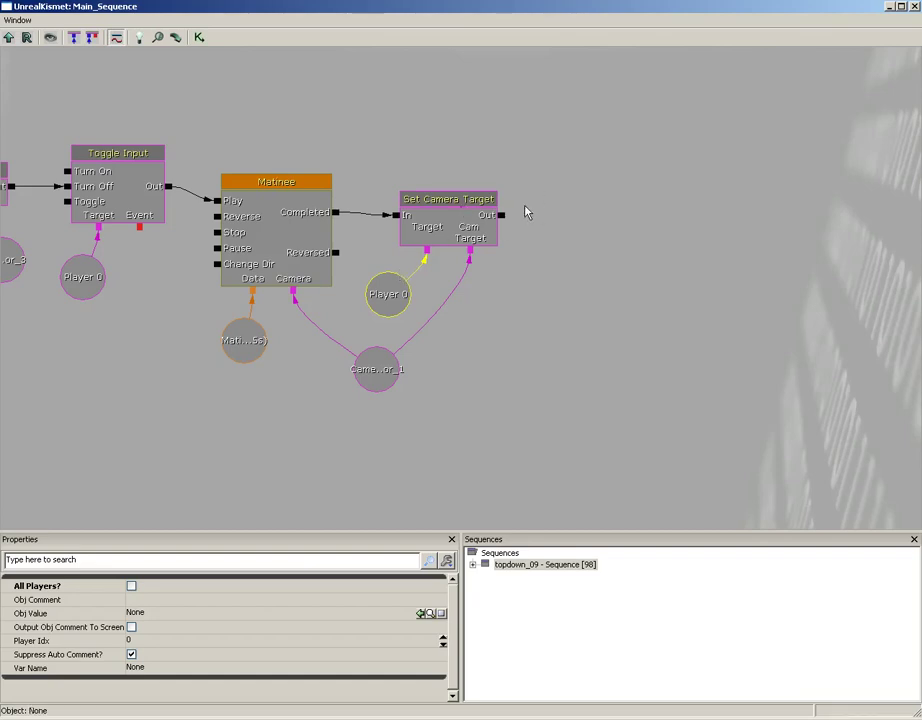
# - Add an Open Scene action right of Set Camera Target and link Set Camera Target's Out to its In
pyautogui.rightClick(532, 194)
pyautogui.moveTo(600, 198)
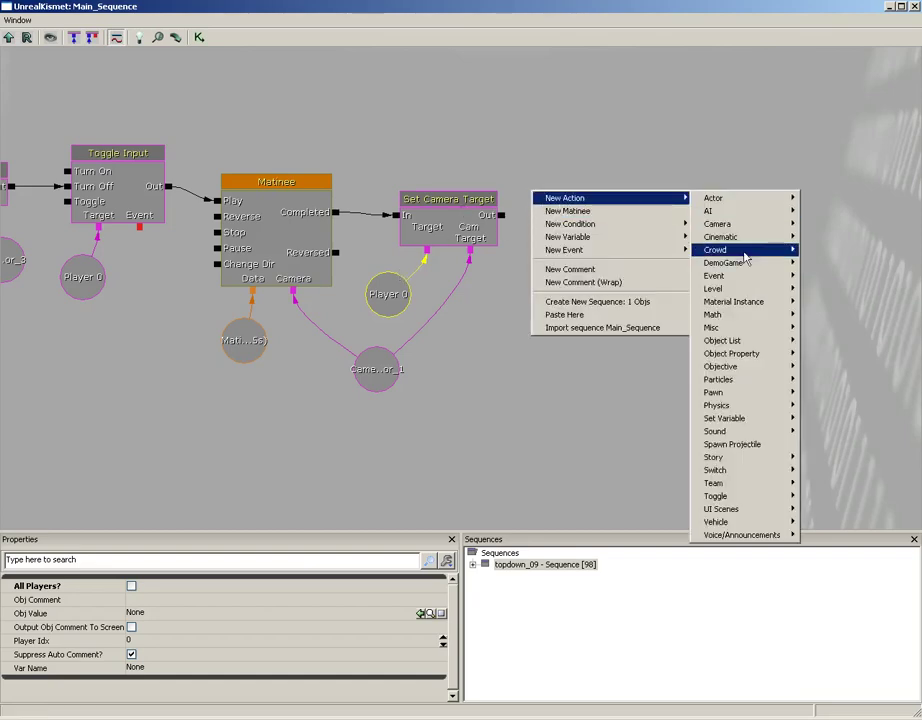
pyautogui.moveTo(762, 509)
pyautogui.click(821, 521)
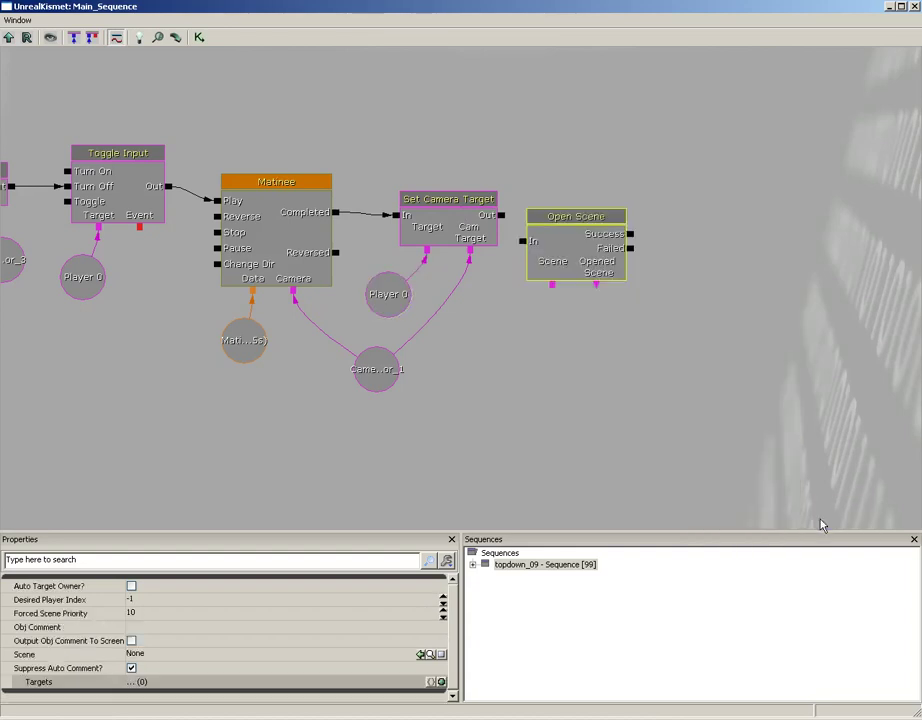
pyautogui.keyDown('ctrl'); pyautogui.moveTo(585, 250); pyautogui.dragTo(613, 234); pyautogui.keyUp('ctrl')
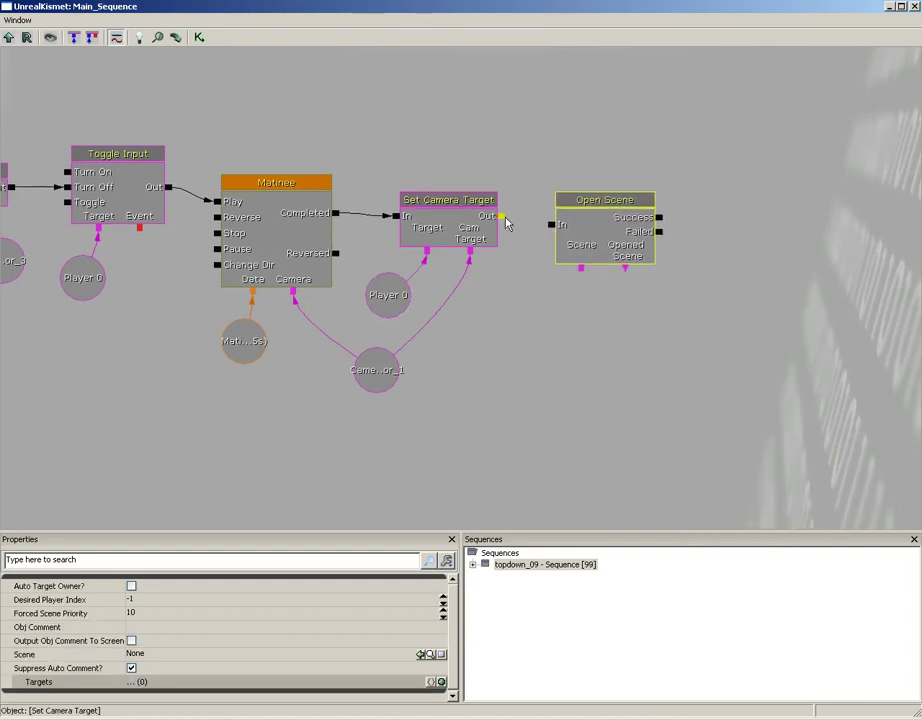
pyautogui.moveTo(506, 222); pyautogui.dragTo(553, 224)
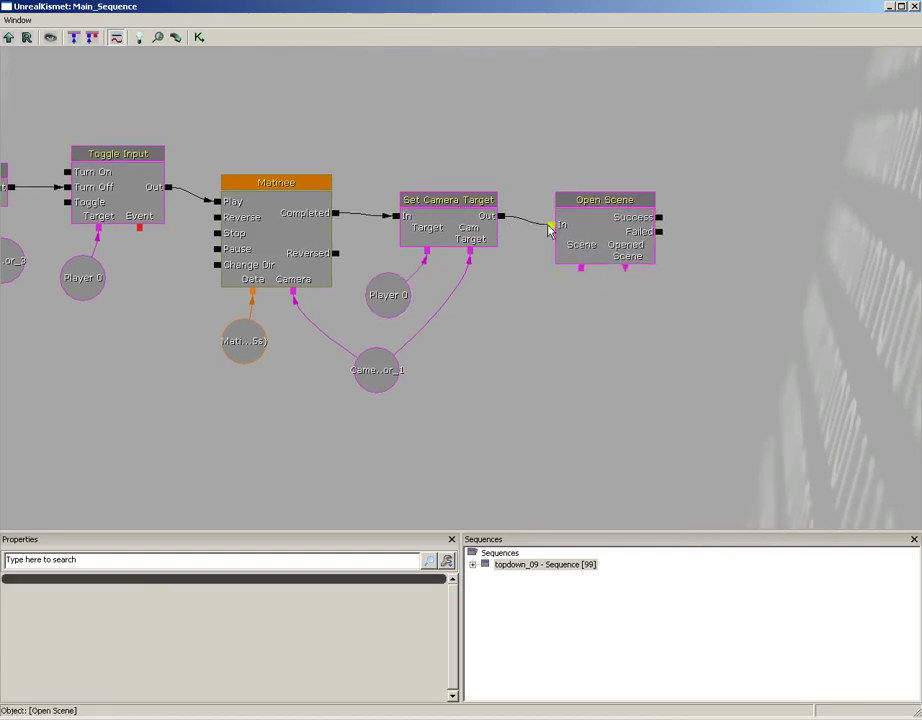
# - Minimize Kismet and select the UI_Block_Move scene in the Content Browser's UI_Scenes package
pyautogui.click(888, 7)
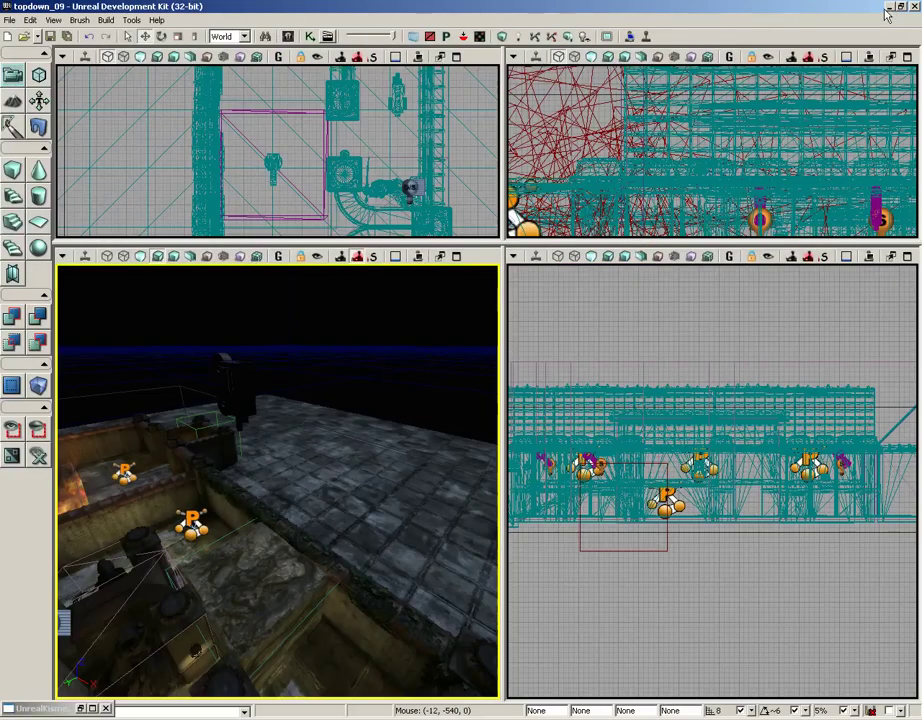
pyautogui.click(287, 37)
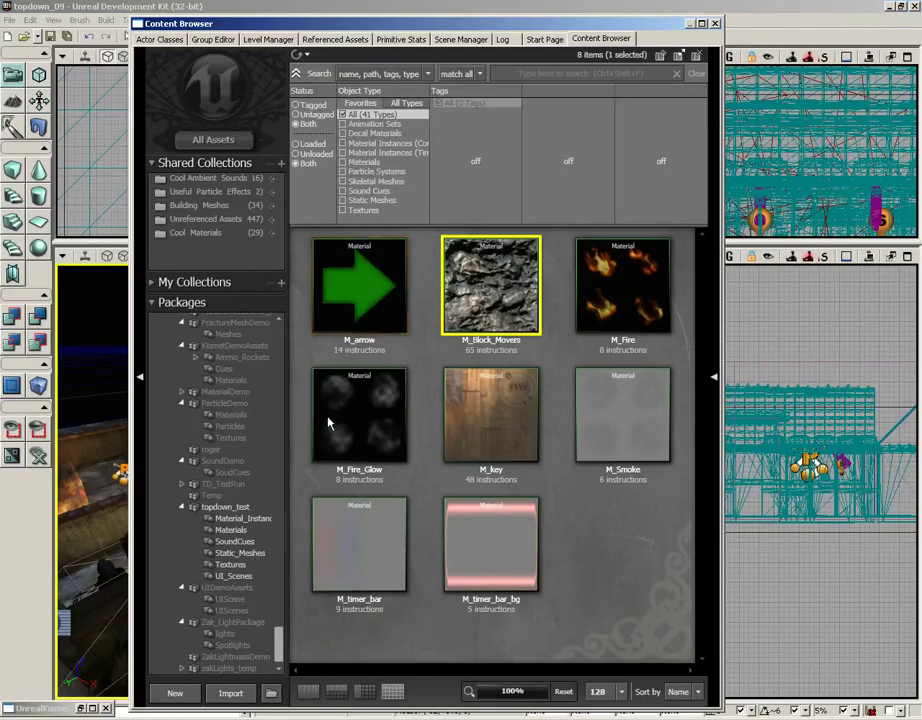
pyautogui.click(234, 577)
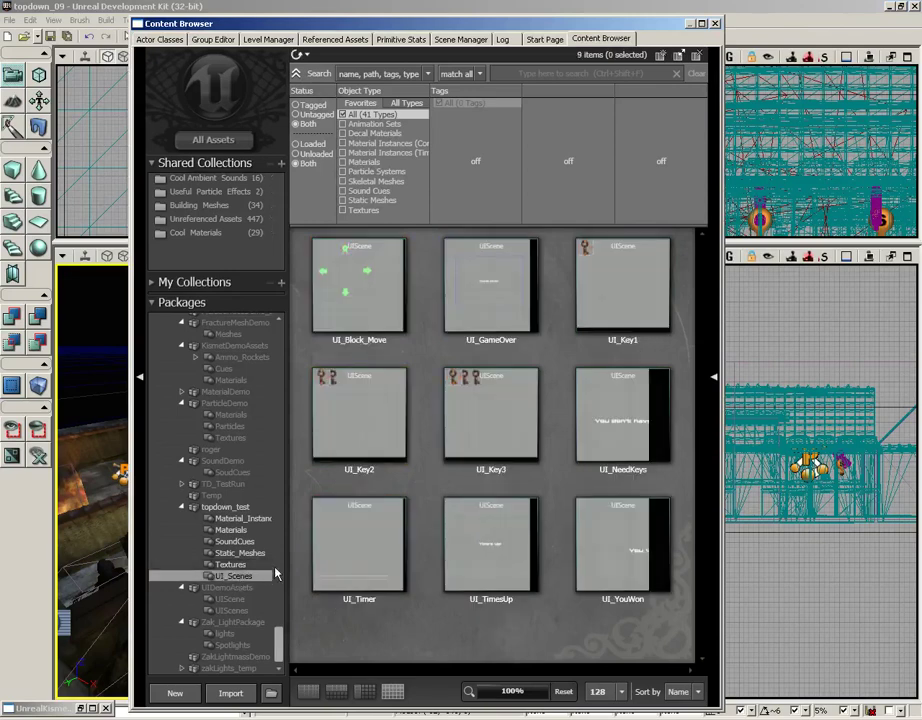
pyautogui.click(352, 296)
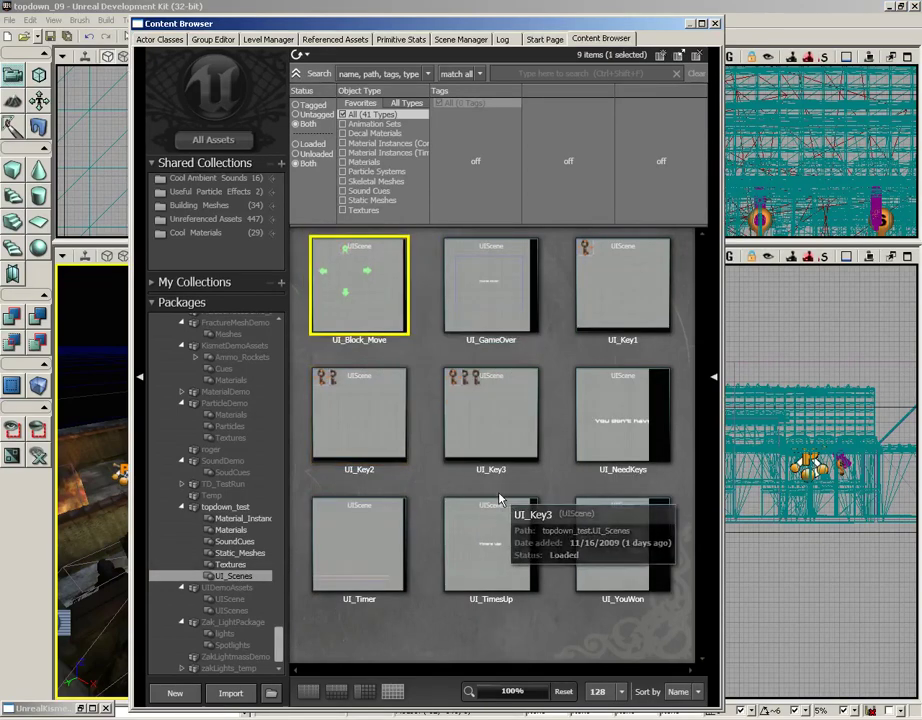
pyautogui.doubleClick(357, 296)
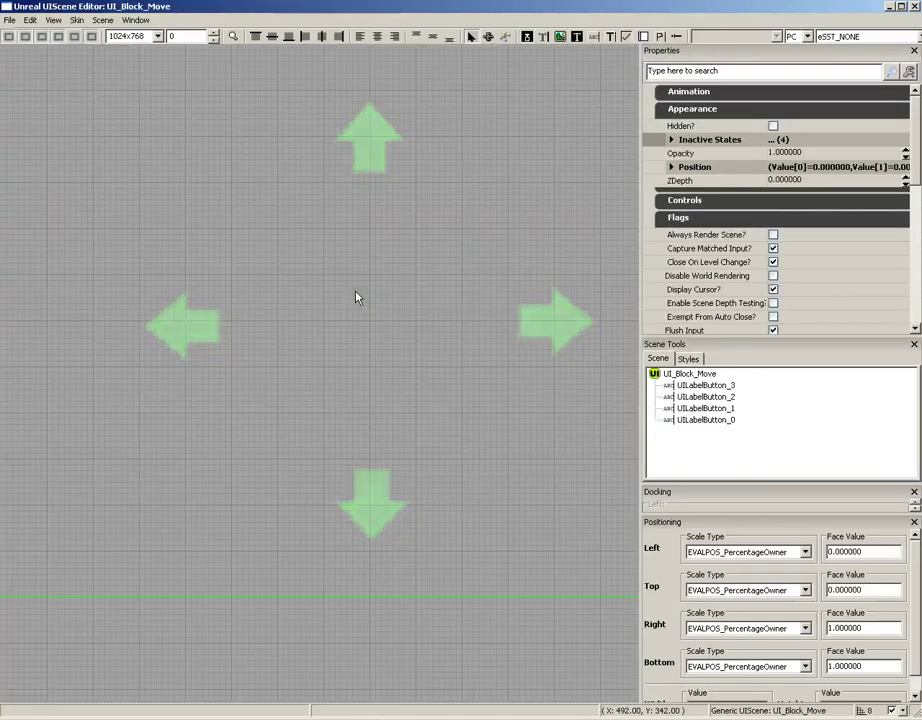
pyautogui.scroll(-4, 403, 341)
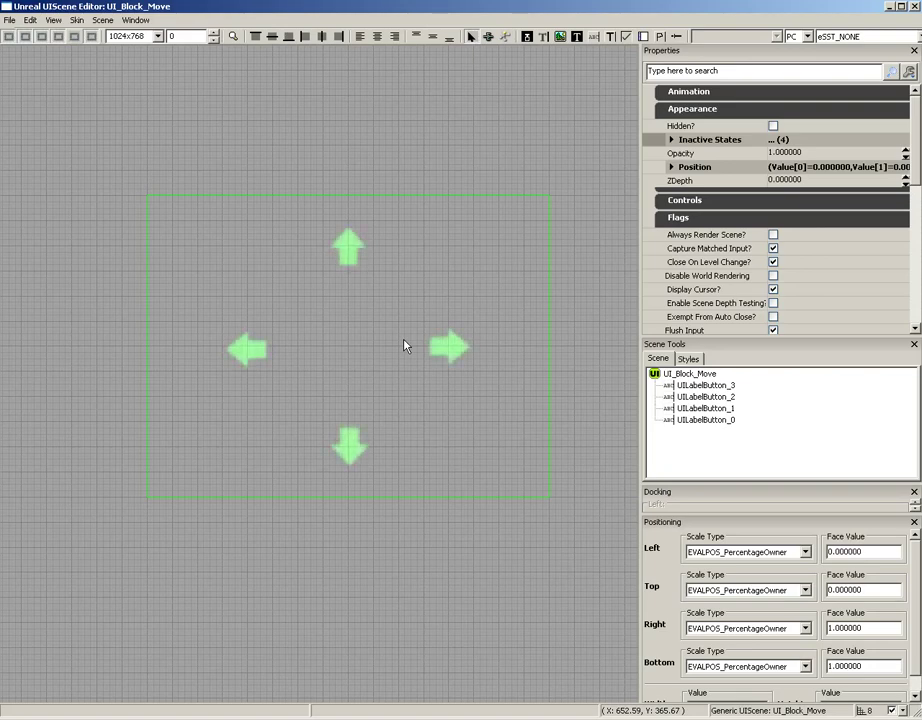
pyautogui.click(350, 247)
pyautogui.click(246, 349)
pyautogui.click(352, 447)
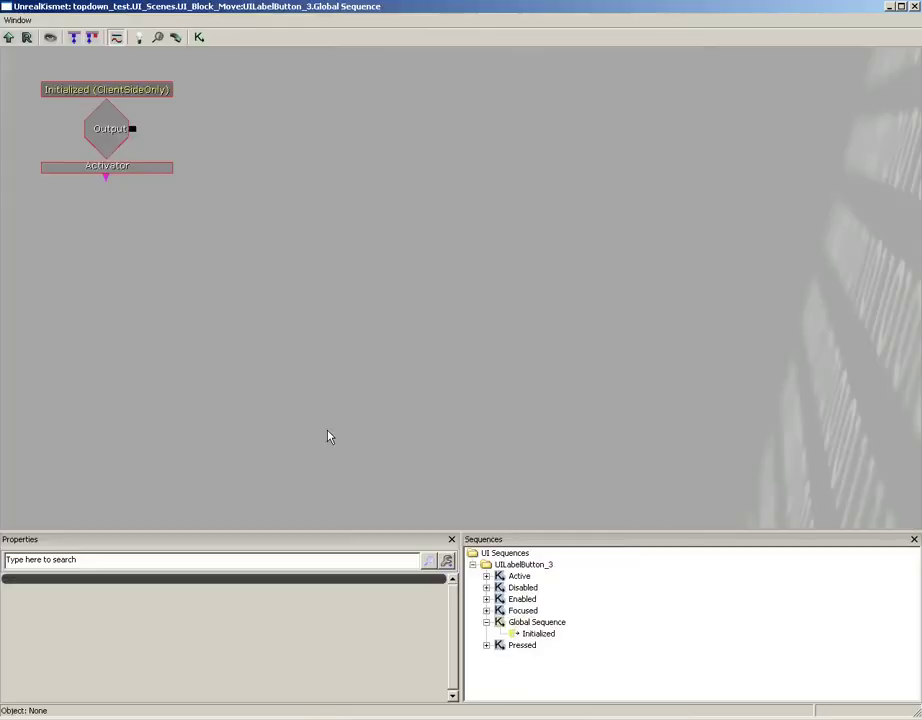
pyautogui.doubleClick(336, 444)
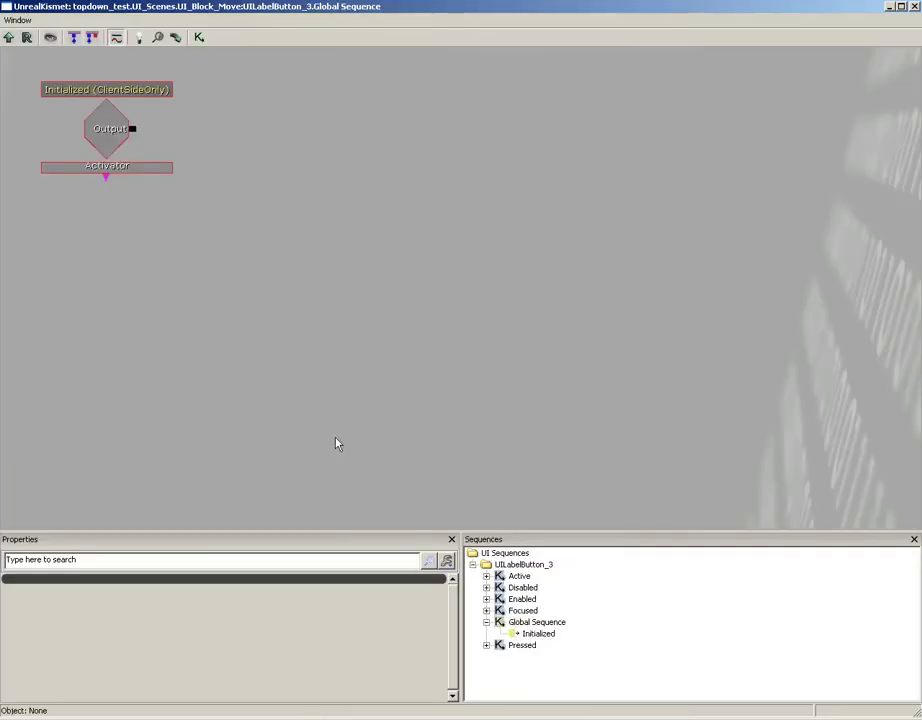
pyautogui.doubleClick(524, 610)
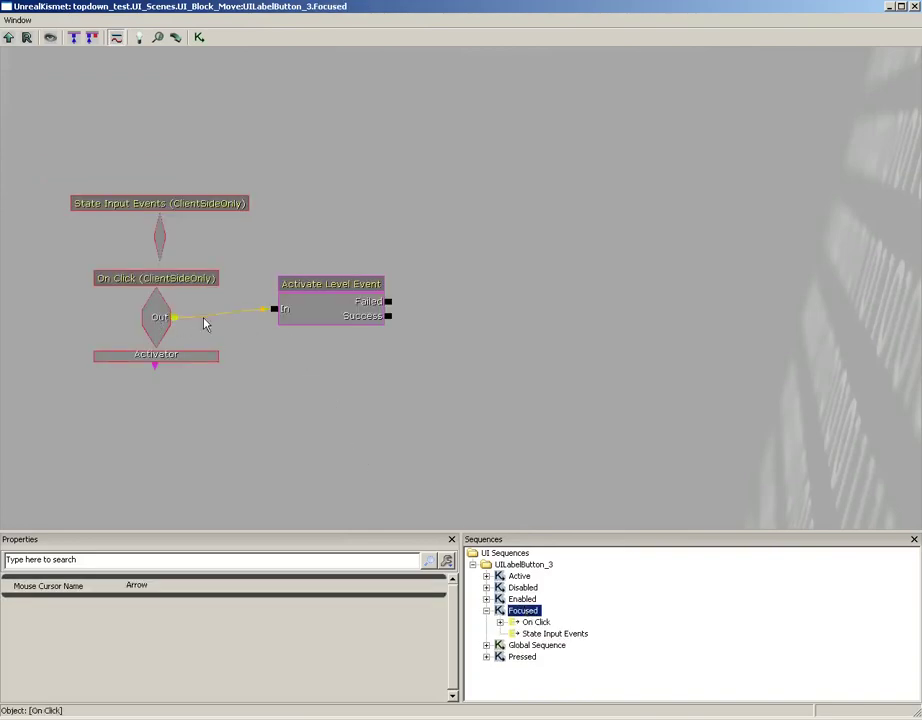
pyautogui.click(334, 310)
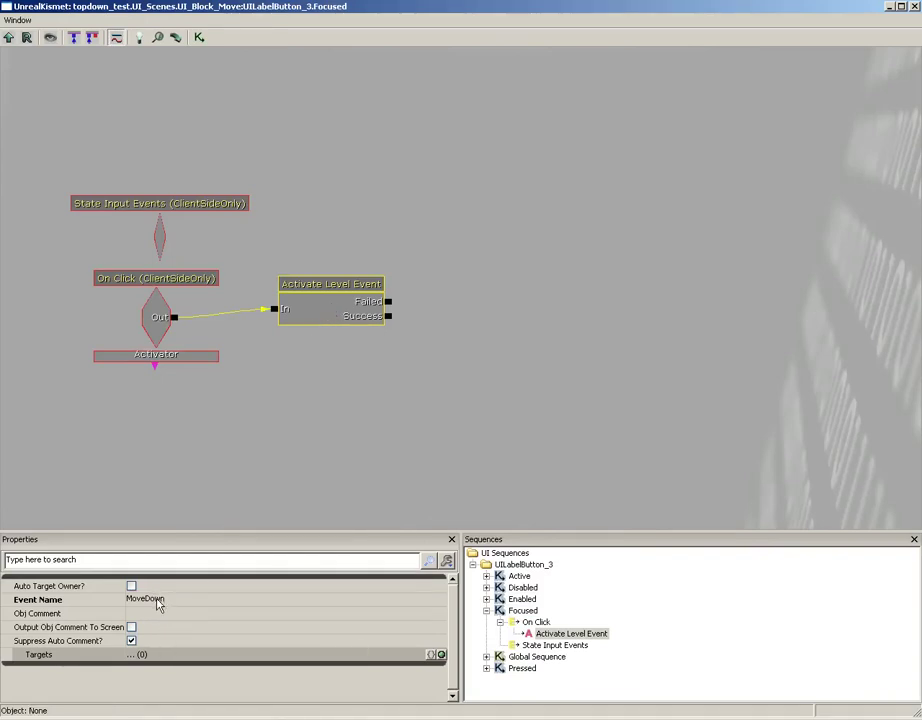
pyautogui.click(915, 7)
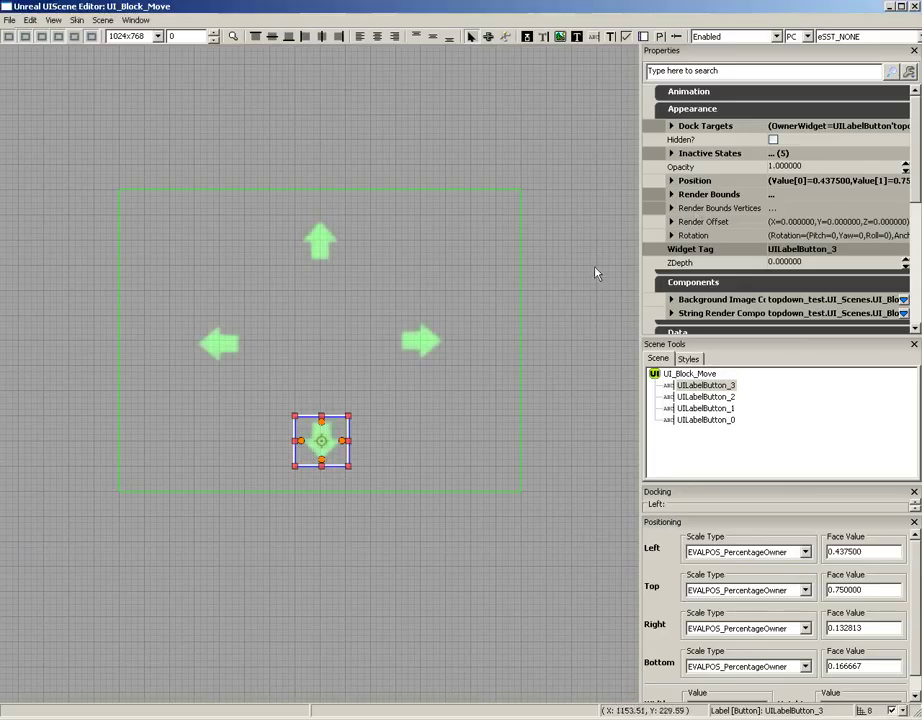
pyautogui.doubleClick(428, 345)
pyautogui.click(522, 611)
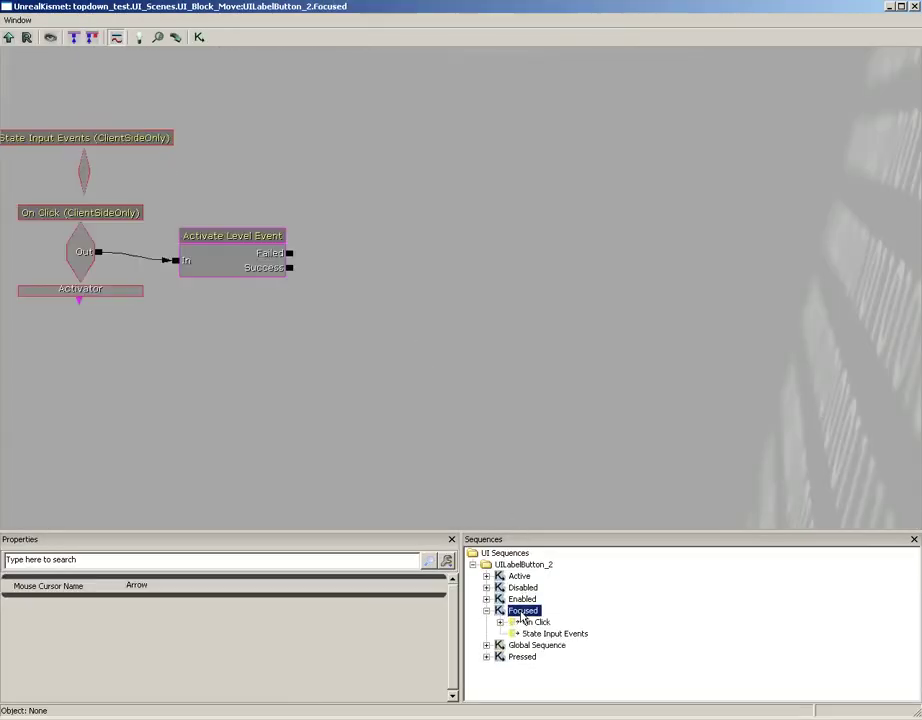
pyautogui.click(226, 255)
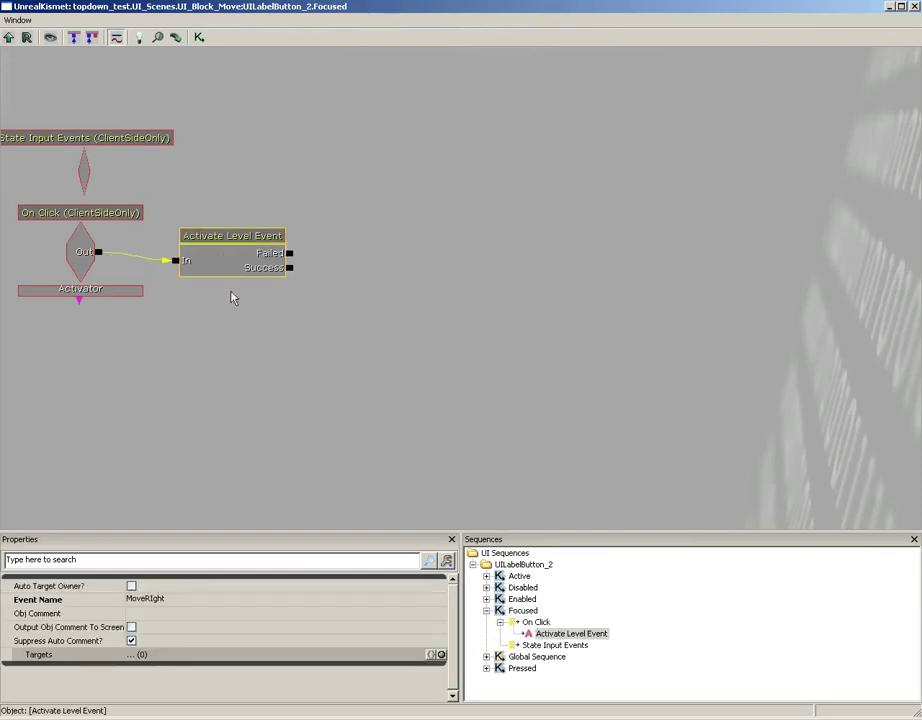
pyautogui.click(916, 8)
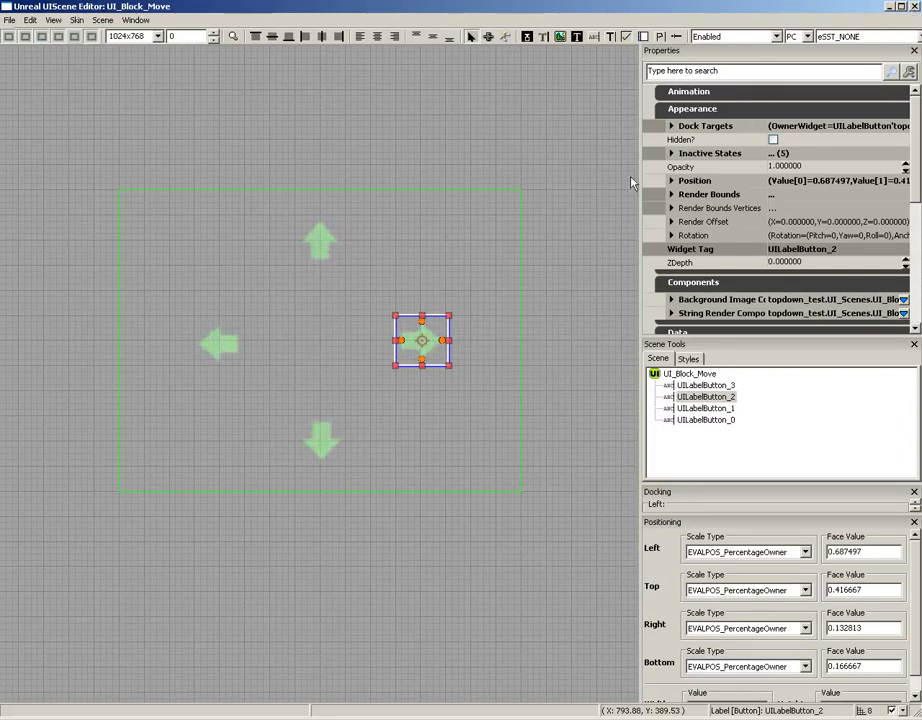
pyautogui.click(506, 229)
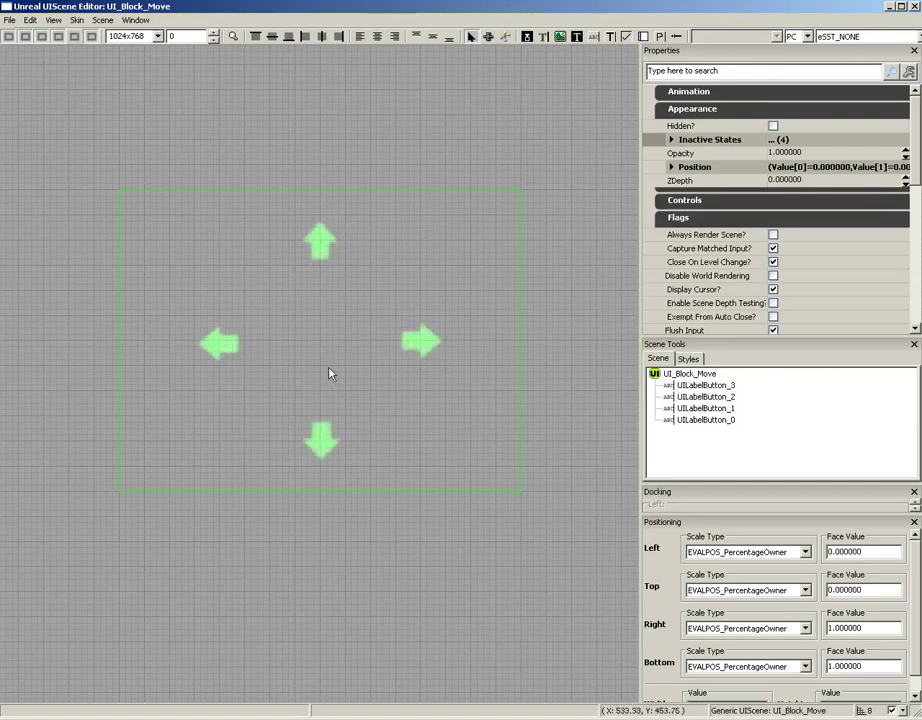
# - Open UI_Block_Move's UnrealKismet Editor, show its Focused sequence and select the State Input Events node
pyautogui.rightClick(397, 242)
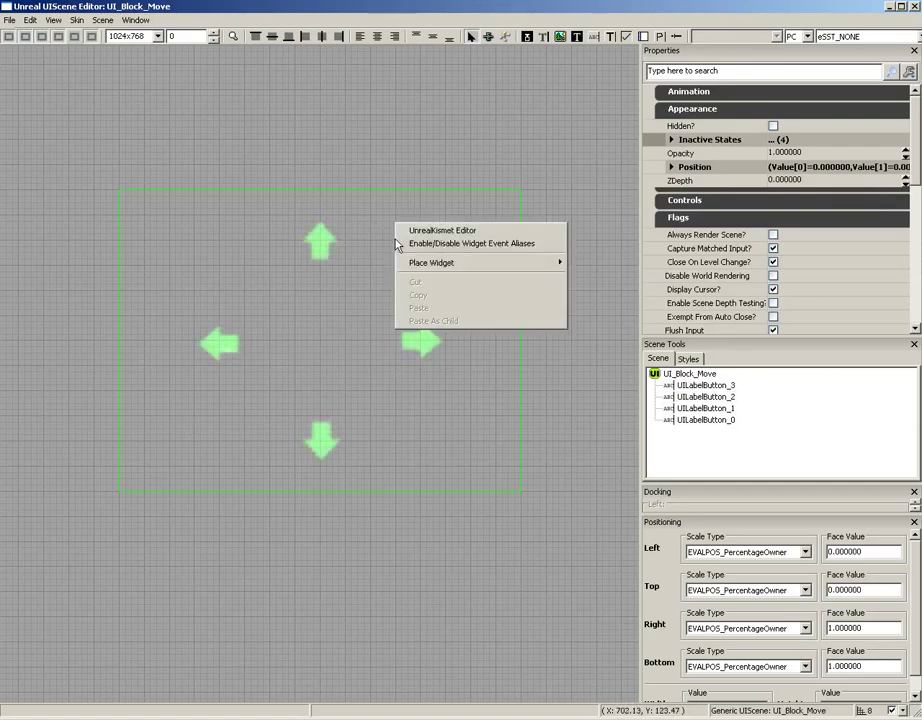
pyautogui.click(422, 235)
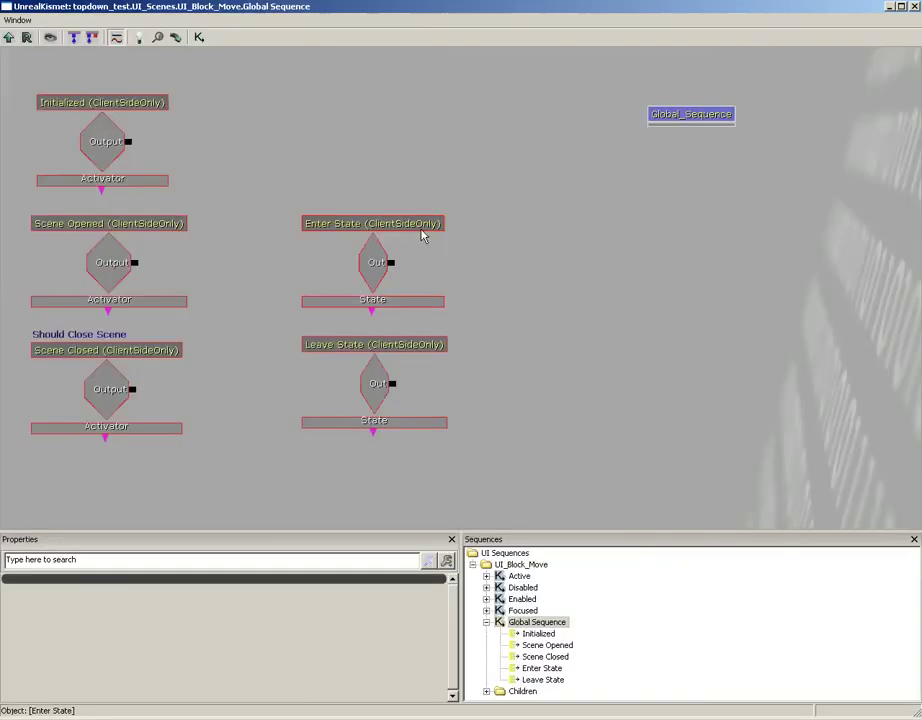
pyautogui.moveTo(510, 294); pyautogui.dragTo(534, 272)
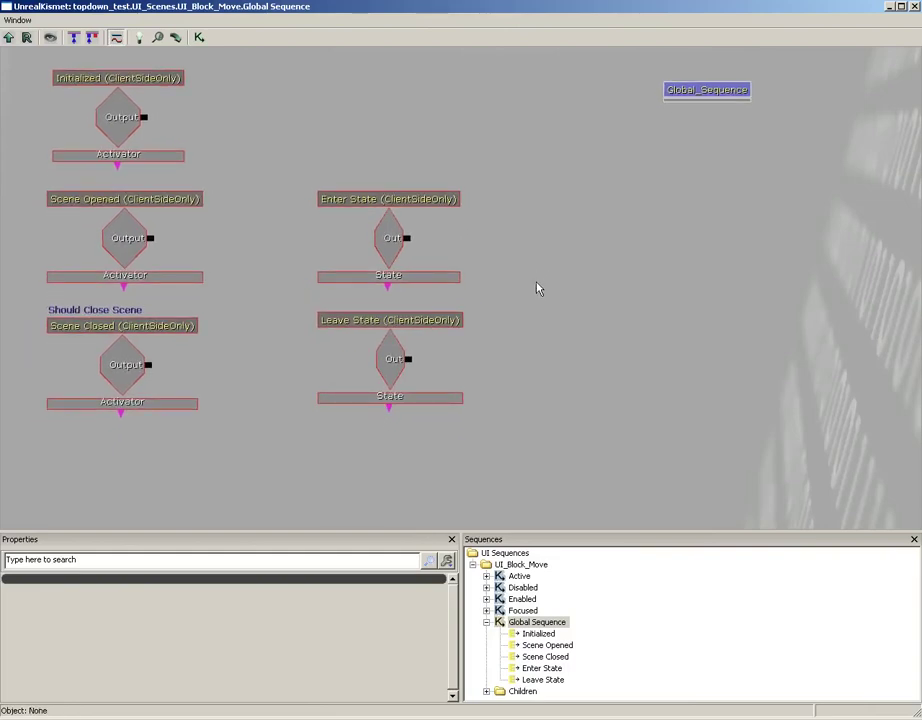
pyautogui.click(522, 611)
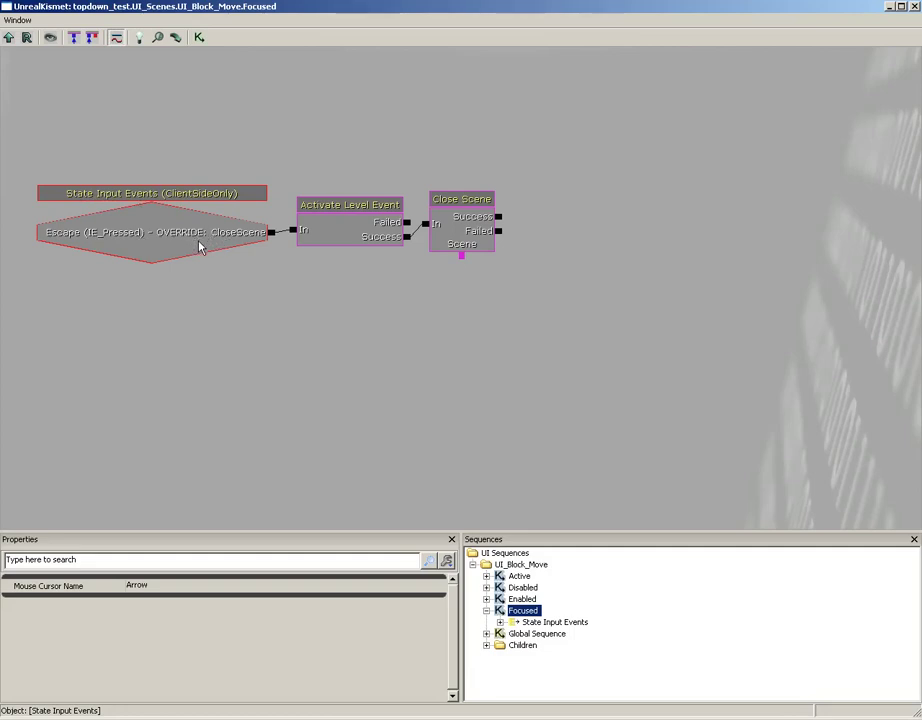
pyautogui.click(155, 240)
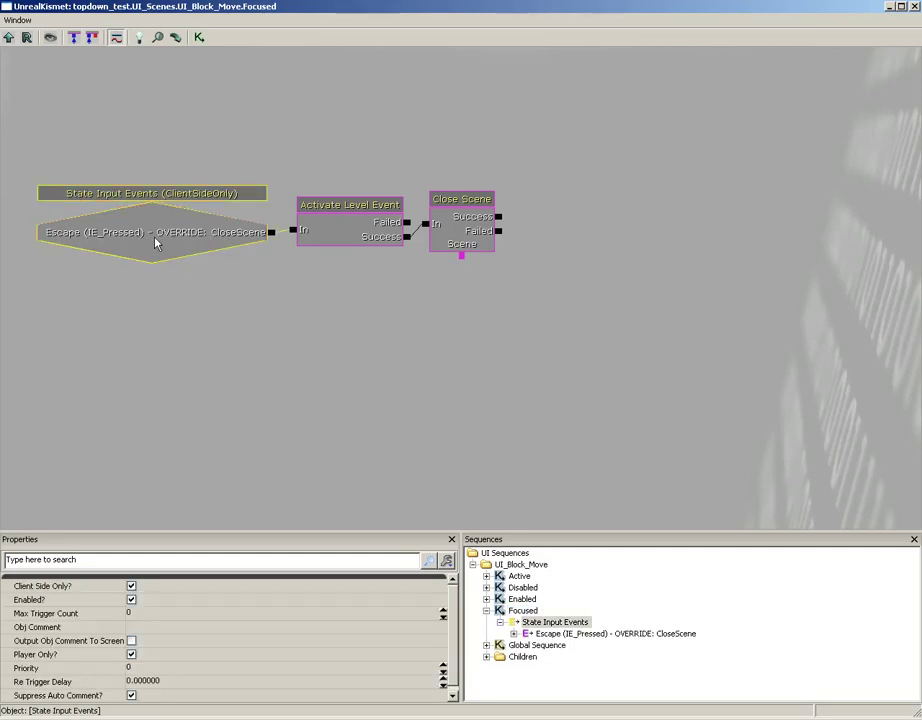
# - Remove the Escape IE_Pressed binding from the State Input Events node
pyautogui.rightClick(156, 243)
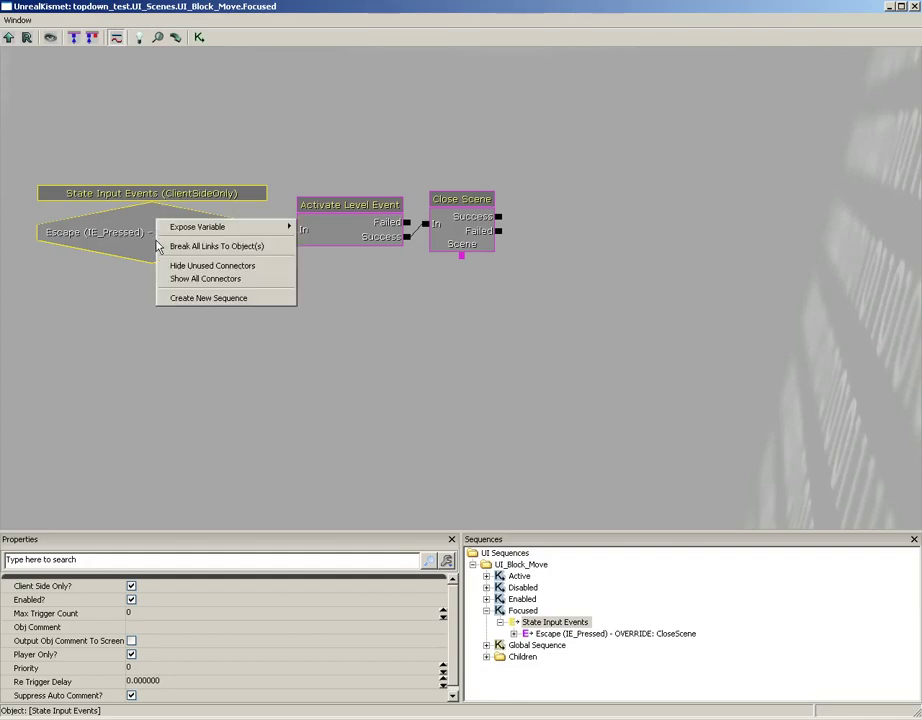
pyautogui.click(128, 237)
pyautogui.doubleClick(128, 237)
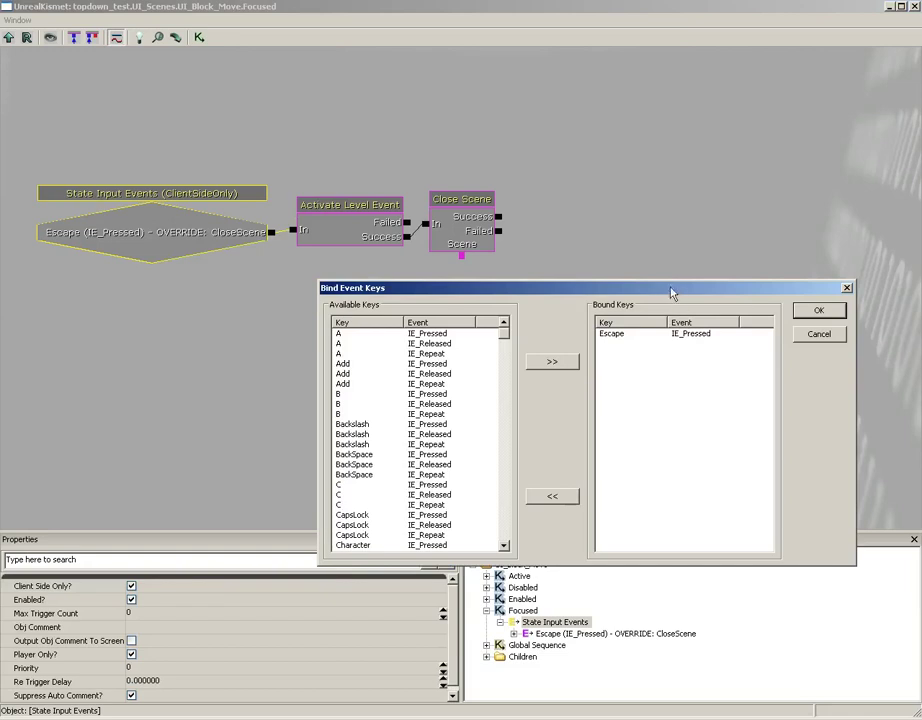
pyautogui.click(818, 334)
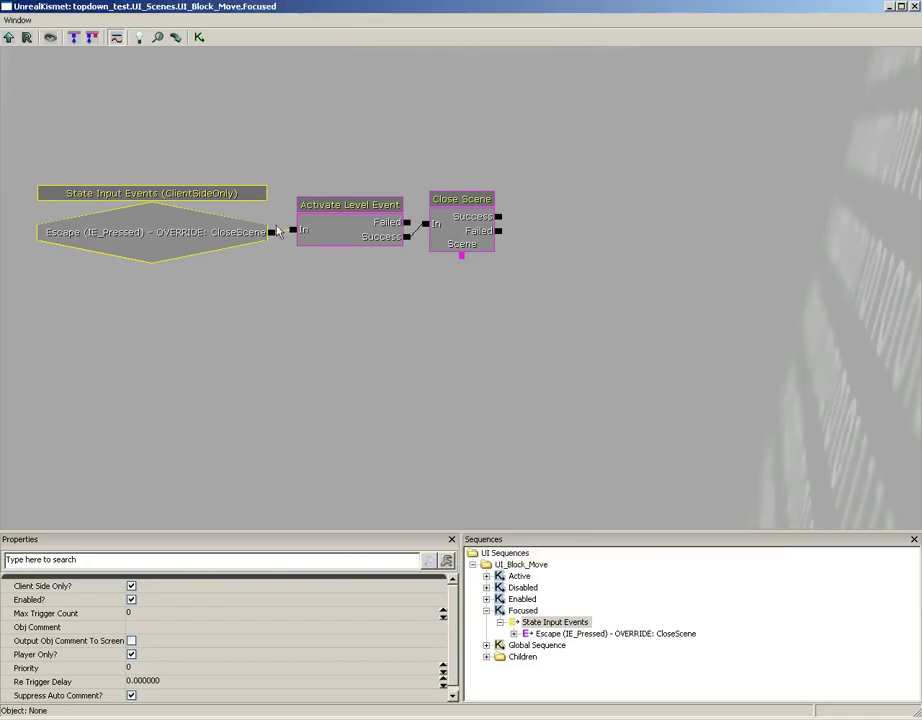
pyautogui.doubleClick(153, 229)
pyautogui.click(708, 337)
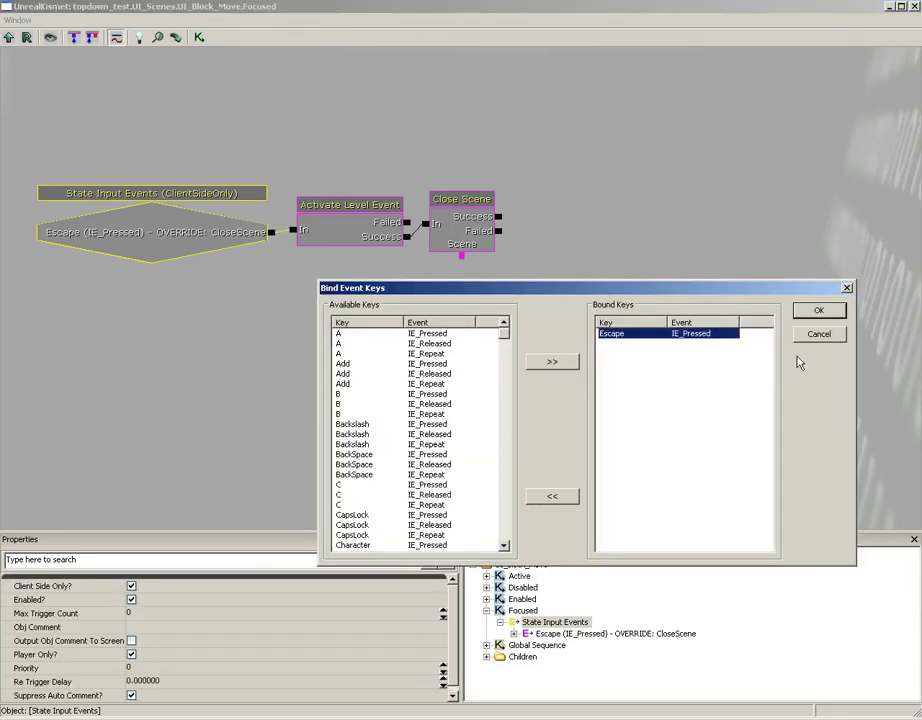
pyautogui.click(552, 496)
pyautogui.click(818, 310)
# - Move Activate Level Event and Close Scene further right in the graph
pyautogui.moveTo(515, 303); pyautogui.dragTo(523, 303)
pyautogui.click(400, 205)
pyautogui.moveTo(328, 237); pyautogui.dragTo(668, 302)
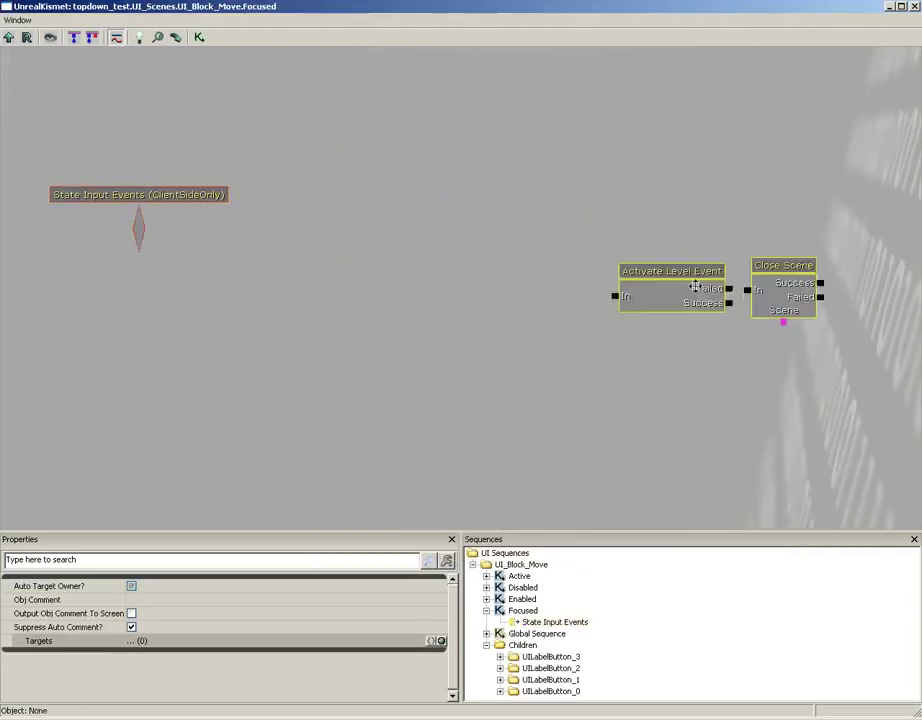
pyautogui.moveTo(365, 281); pyautogui.dragTo(609, 294)
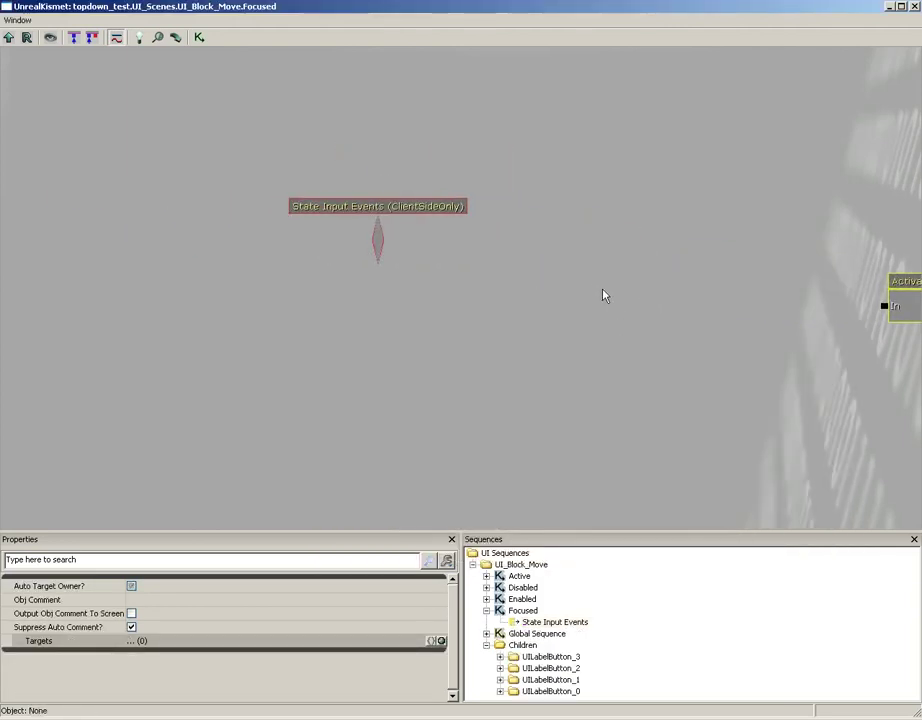
# - Bind Escape IE_Pressed back to State Input Events to create a fresh Escape output
pyautogui.doubleClick(380, 248)
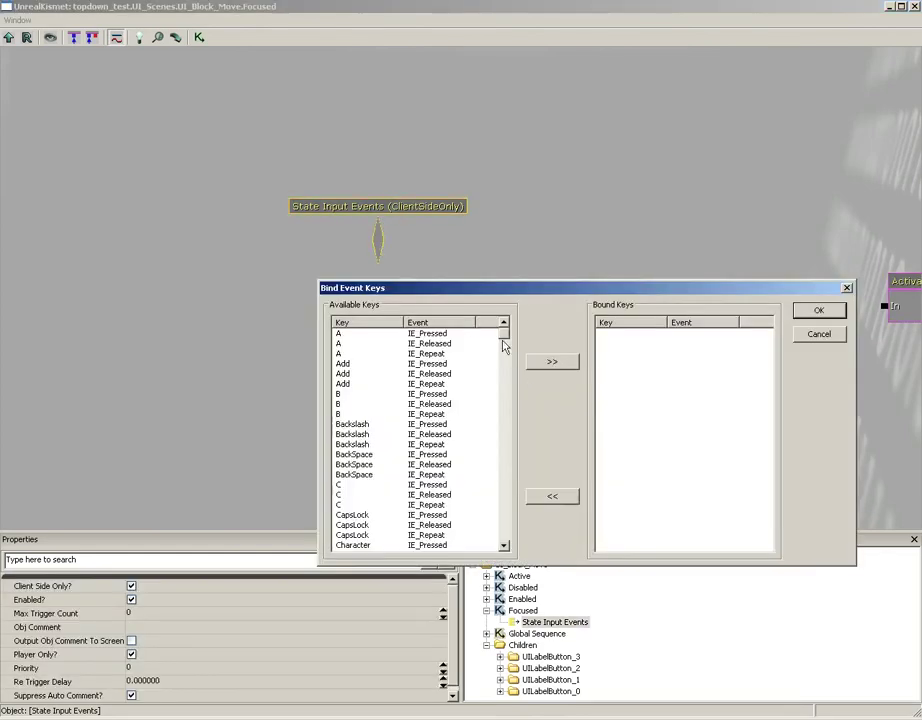
pyautogui.moveTo(508, 332); pyautogui.dragTo(504, 387)
pyautogui.scroll(-20, 420, 398)
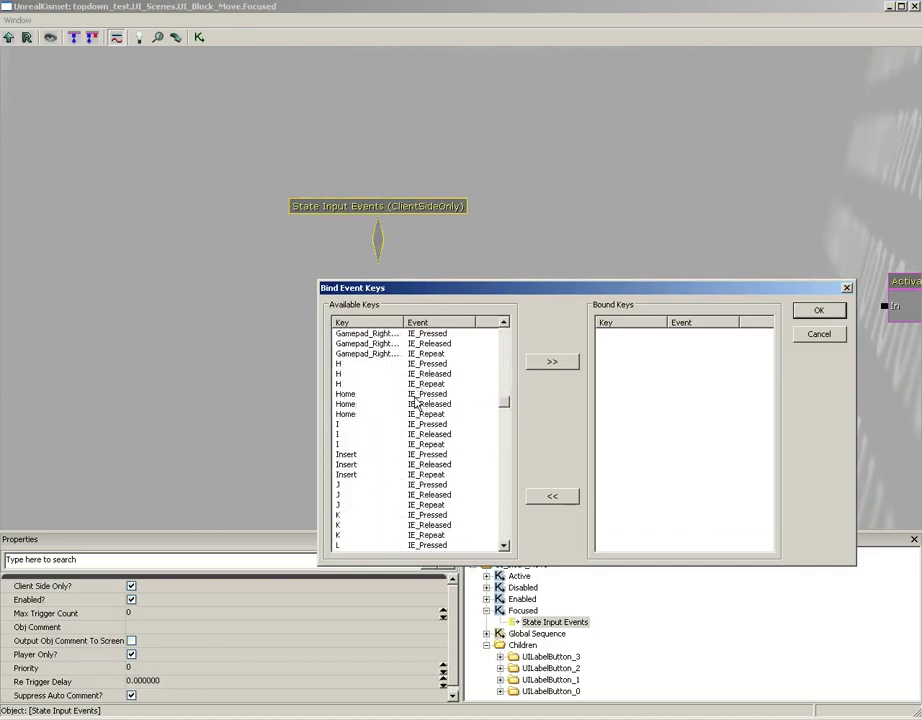
pyautogui.scroll(5, 418, 402)
pyautogui.scroll(15, 418, 402)
pyautogui.scroll(15, 418, 397)
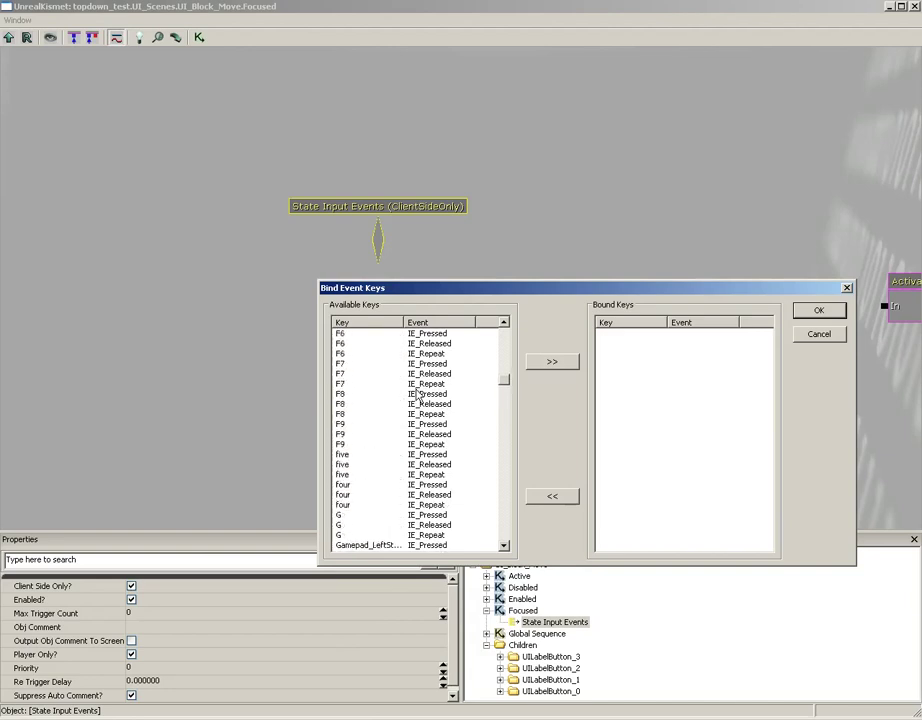
pyautogui.scroll(-1, 418, 397)
pyautogui.click(361, 364)
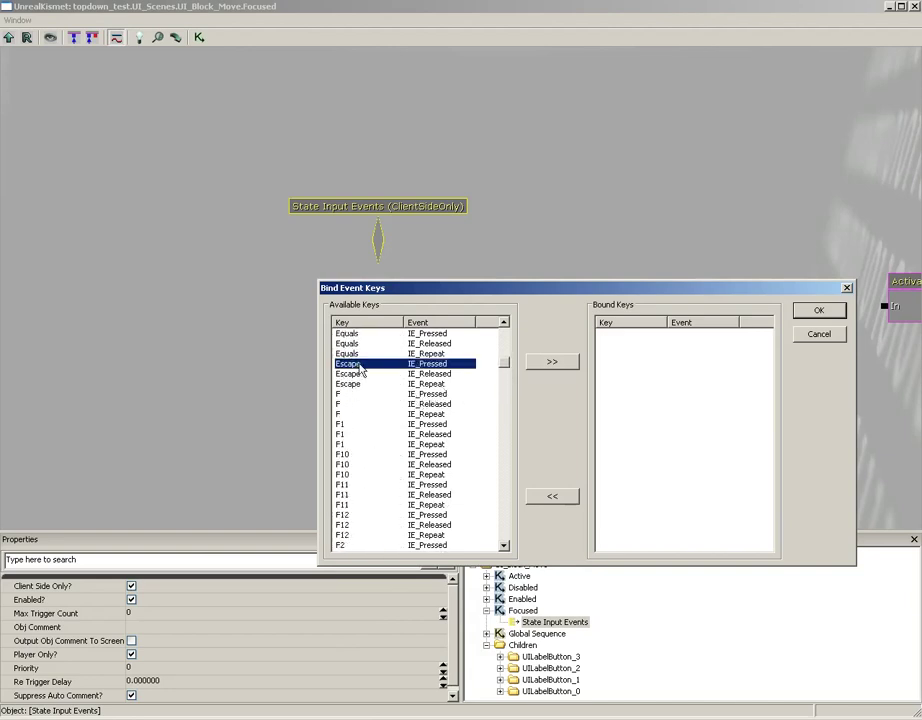
pyautogui.click(553, 363)
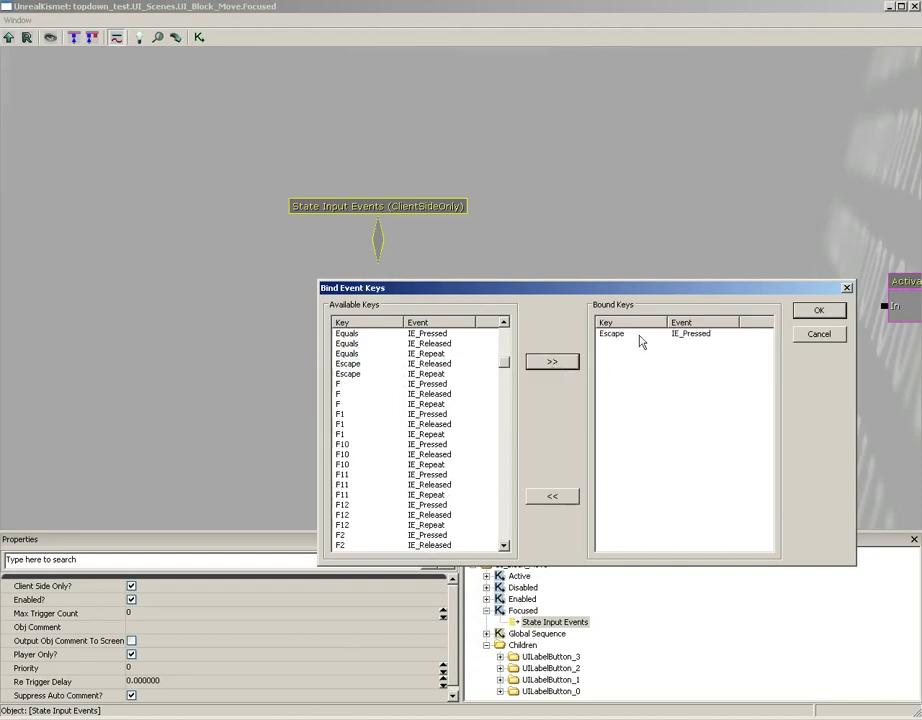
pyautogui.click(819, 312)
pyautogui.moveTo(807, 315); pyautogui.dragTo(443, 309)
# - Move Activate Level Event and Close Scene closer to the Escape input event
pyautogui.moveTo(662, 336); pyautogui.dragTo(451, 326)
pyautogui.click(627, 343)
pyautogui.keyDown('ctrl'); pyautogui.moveTo(627, 343); pyautogui.dragTo(313, 270); pyautogui.keyUp('ctrl')
pyautogui.moveTo(305, 329); pyautogui.dragTo(410, 323)
pyautogui.moveTo(362, 392); pyautogui.dragTo(486, 348)
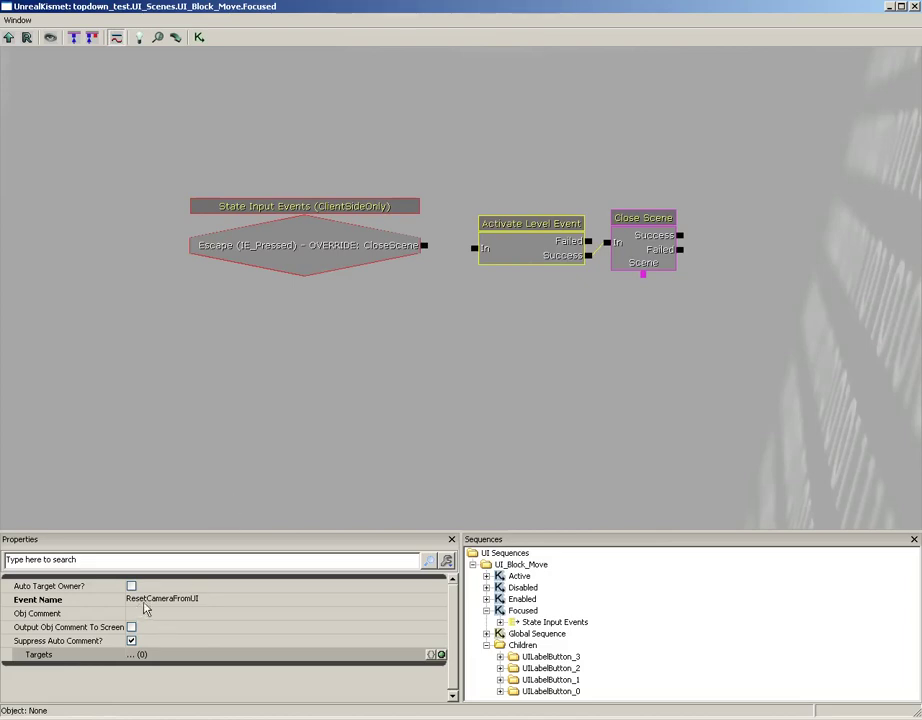
# - Link the Escape output to Activate Level Event's In, check Close Scene, and close the scene's Kismet
pyautogui.moveTo(424, 247); pyautogui.dragTo(479, 254)
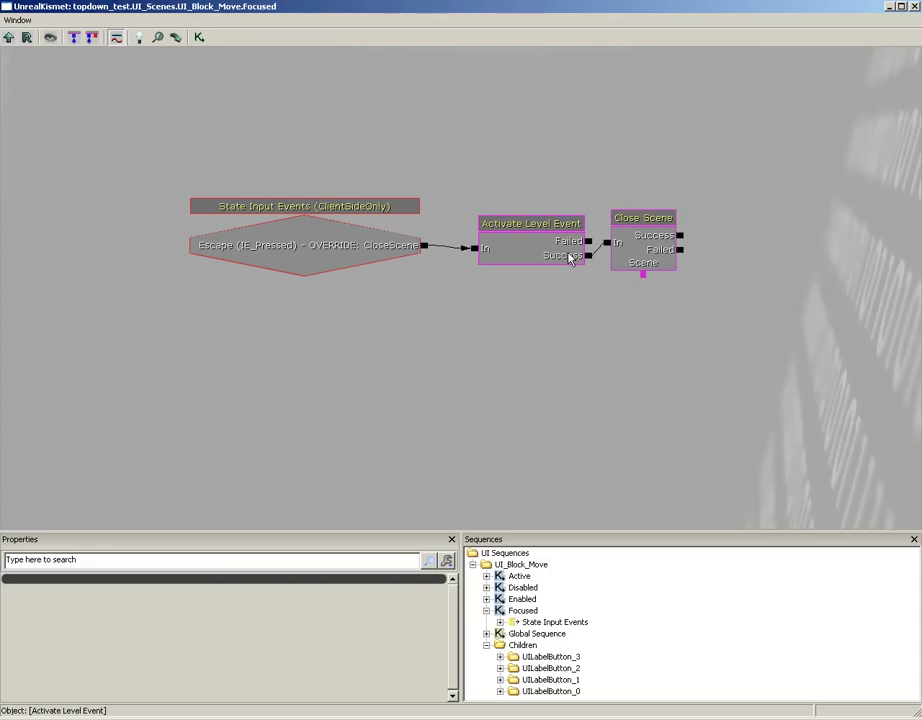
pyautogui.click(650, 233)
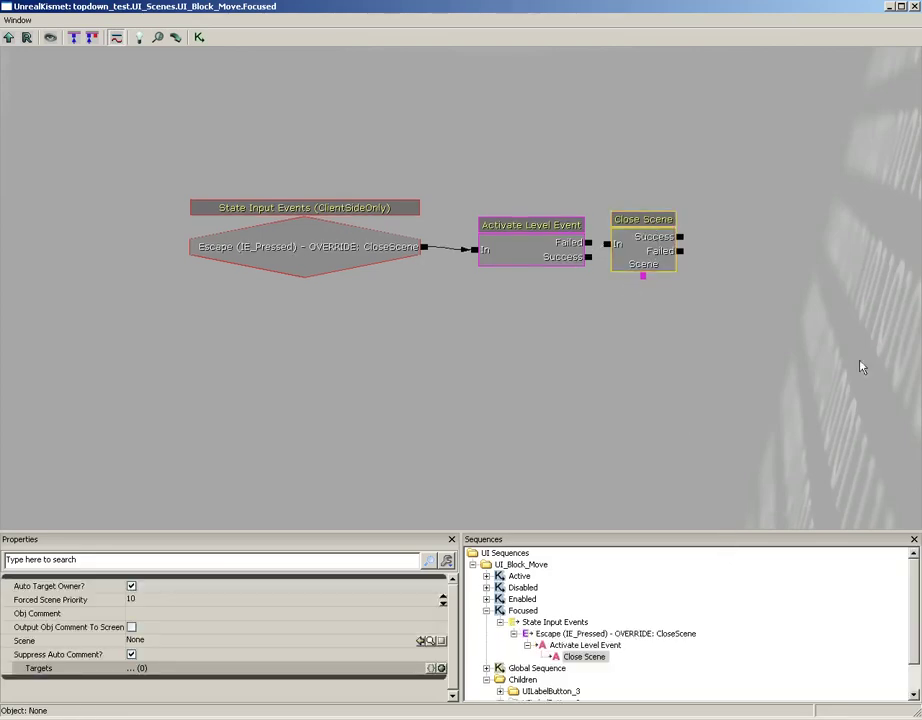
pyautogui.click(914, 6)
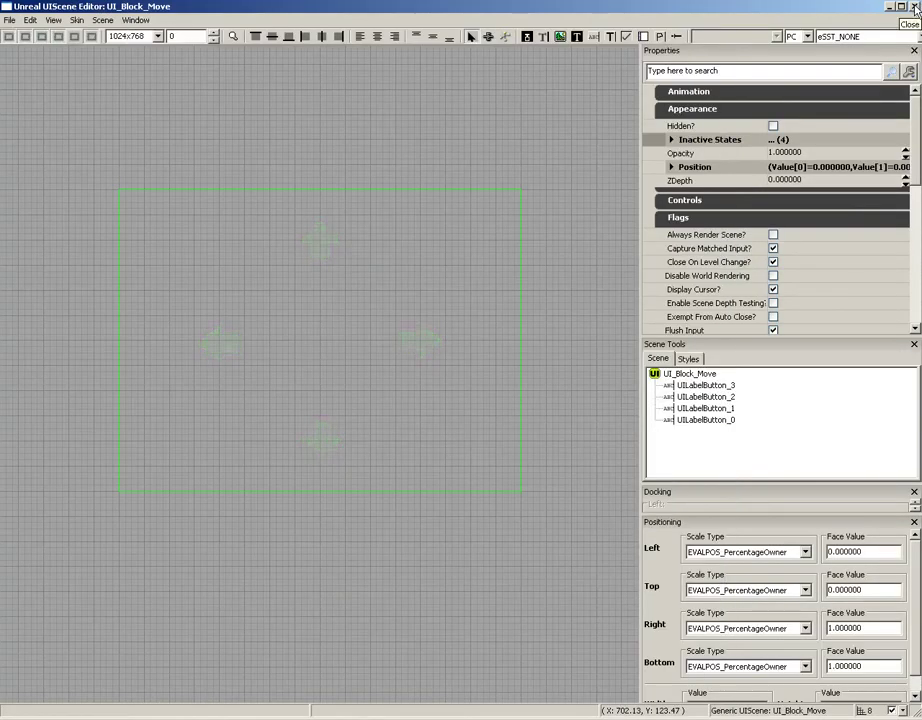
# - Close the UI scene editor and Content Browser, returning to the main level Kismet
pyautogui.click(914, 6)
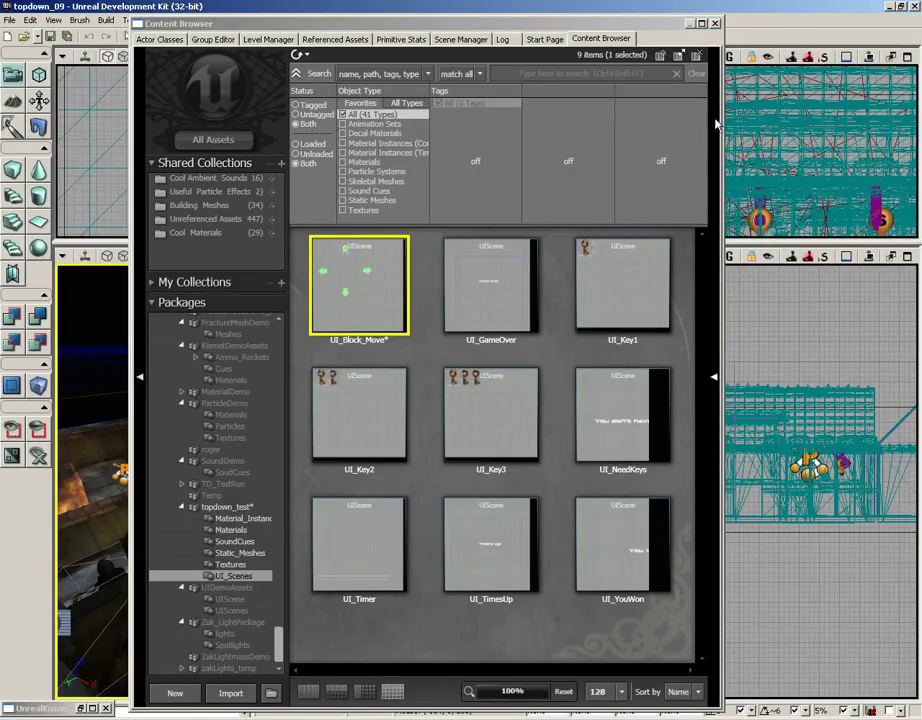
pyautogui.click(715, 23)
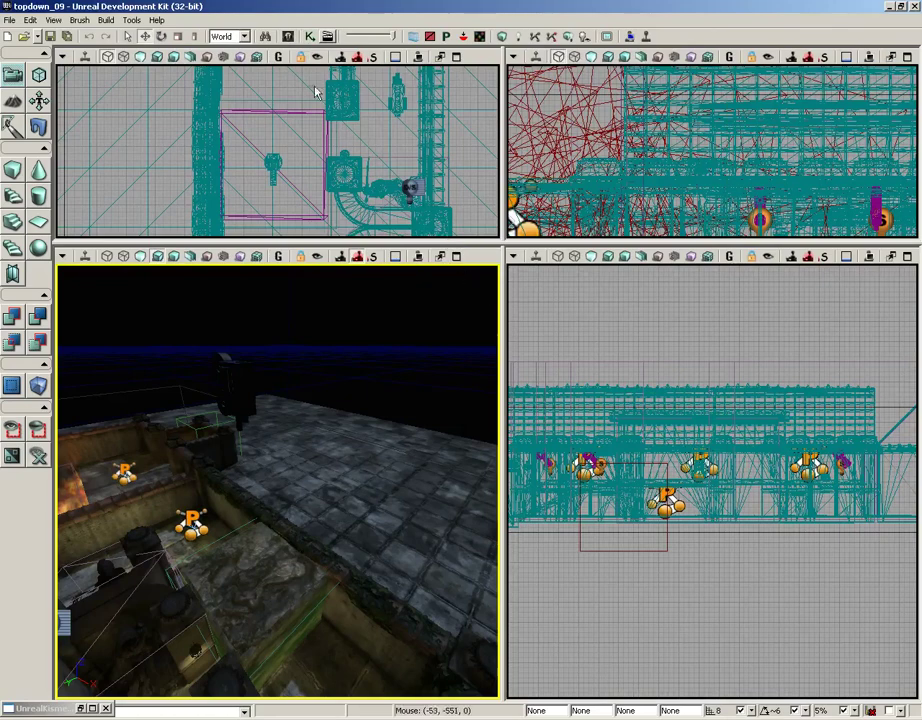
pyautogui.click(83, 709)
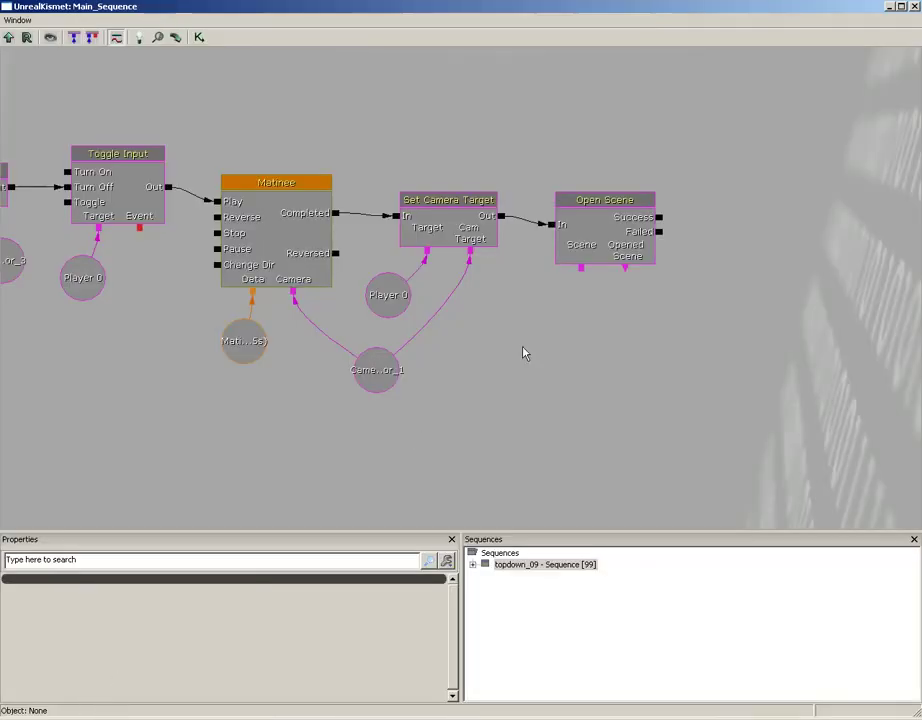
# - Set Open Scene's Scene property to UI_Block_Move, review the sequence, then close Kismet
pyautogui.click(610, 247)
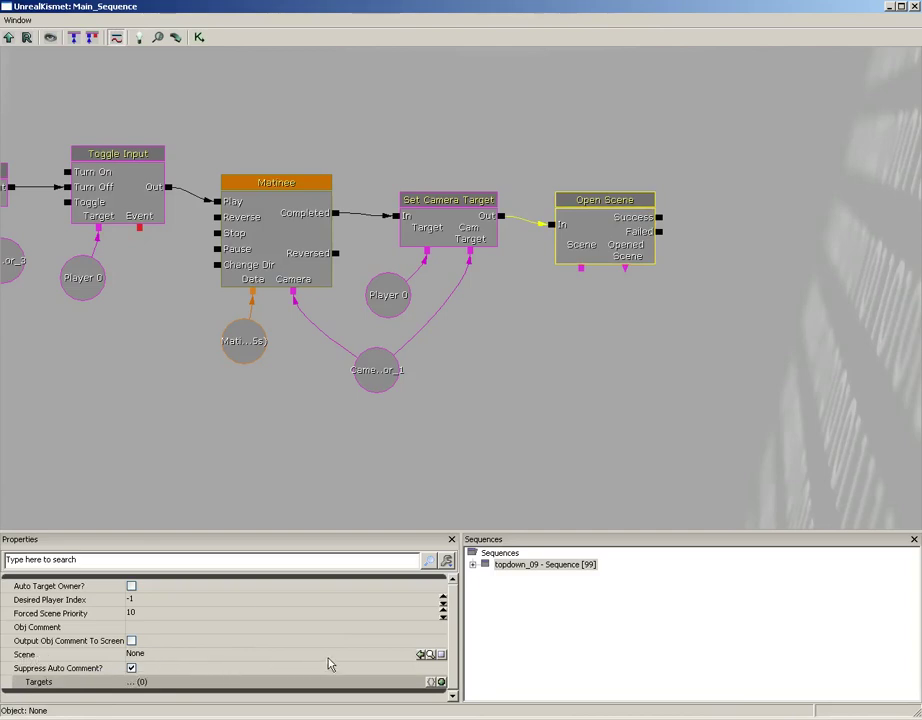
pyautogui.click(420, 654)
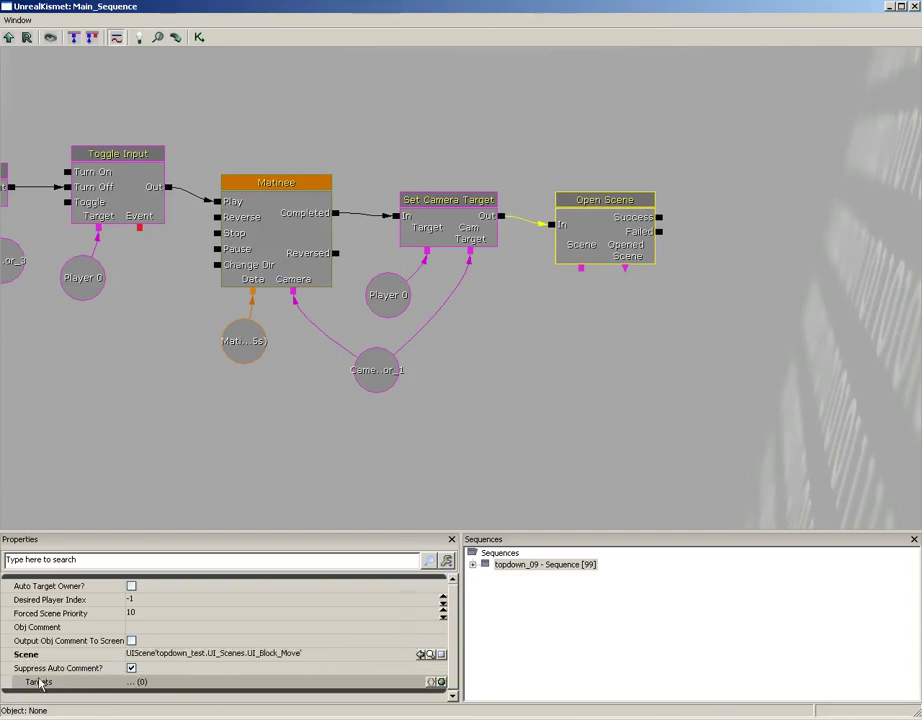
pyautogui.moveTo(484, 422); pyautogui.dragTo(665, 410)
pyautogui.scroll(-1, 652, 417)
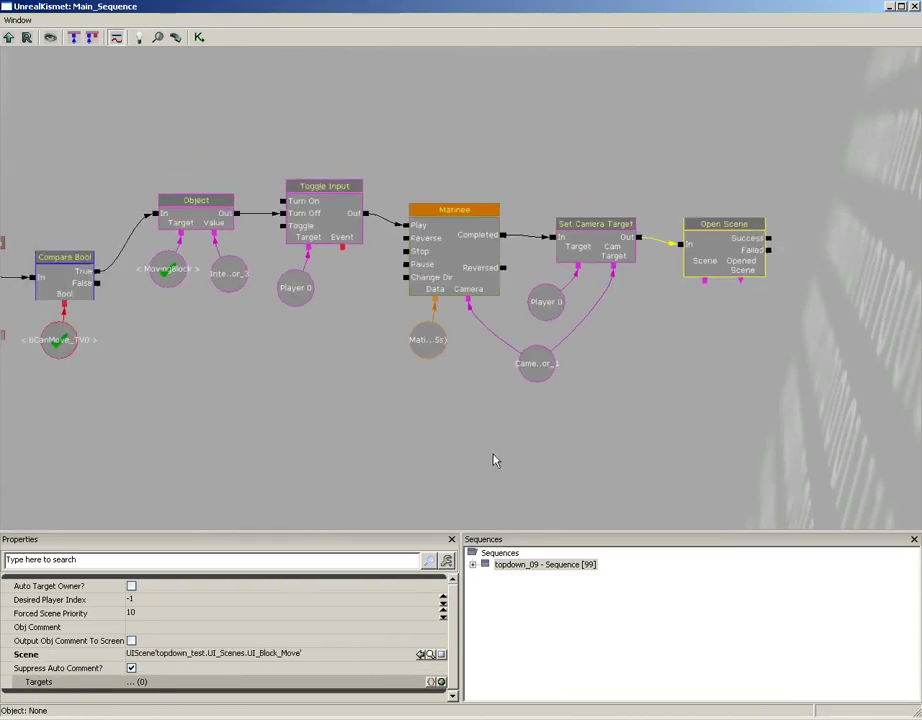
pyautogui.moveTo(494, 457); pyautogui.dragTo(702, 282)
pyautogui.moveTo(749, 189); pyautogui.dragTo(739, 143)
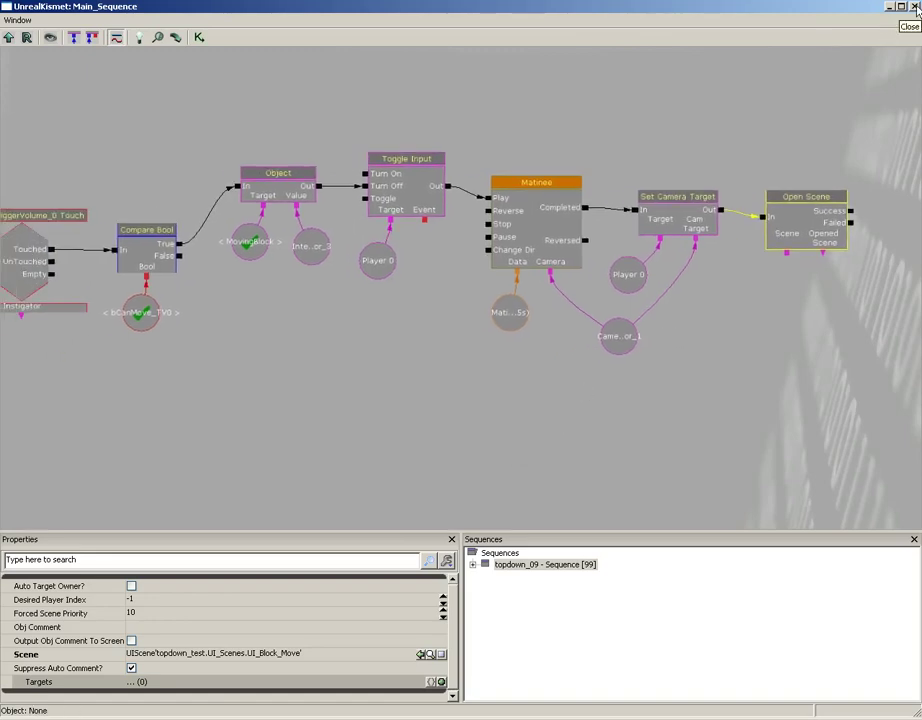
pyautogui.click(914, 8)
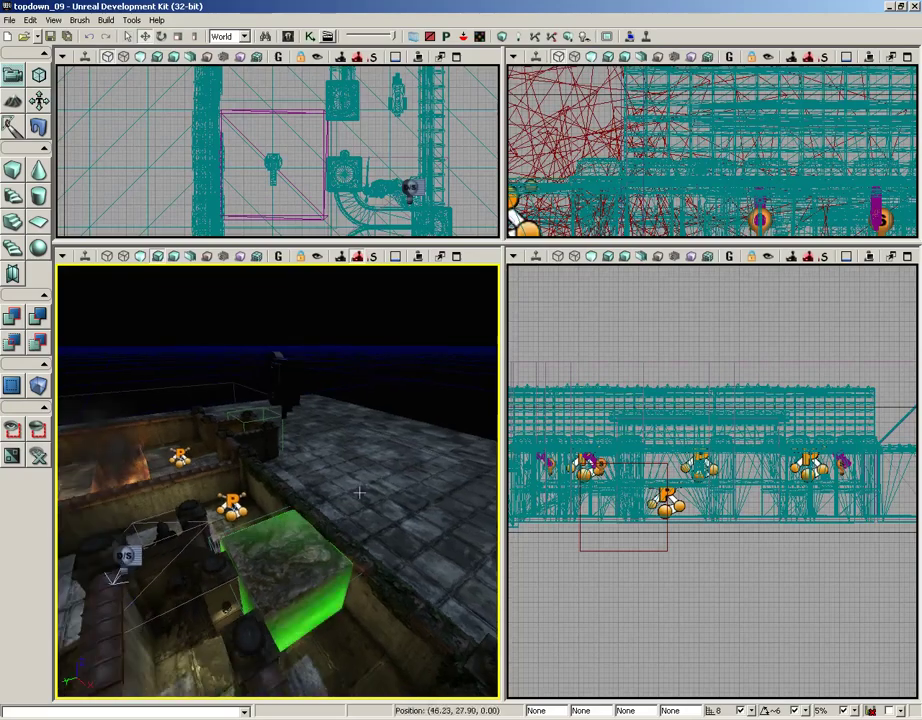
pyautogui.click(466, 36)
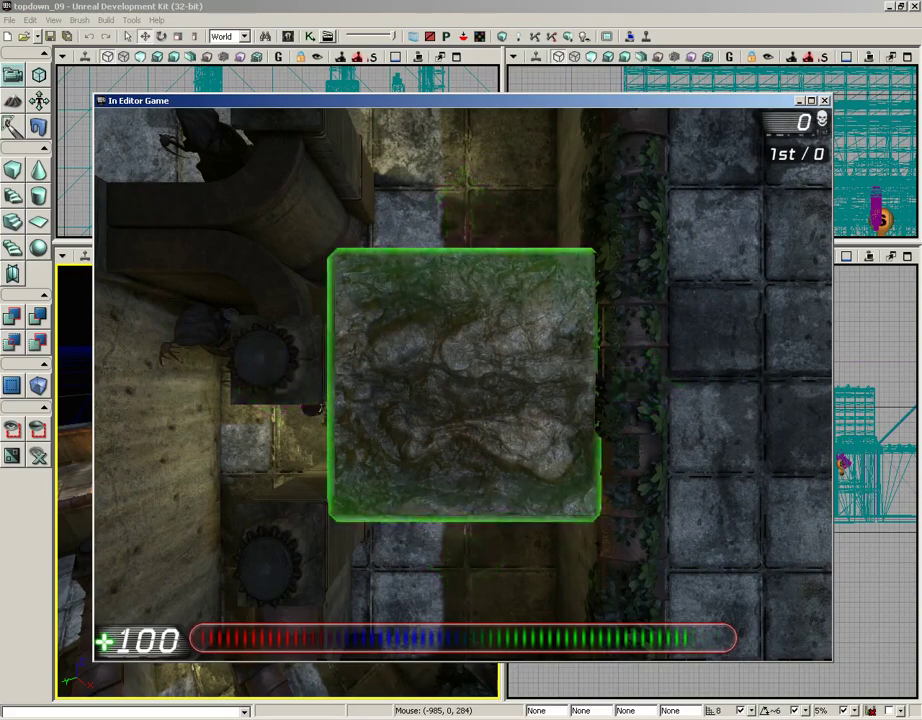
pyautogui.press('Escape')
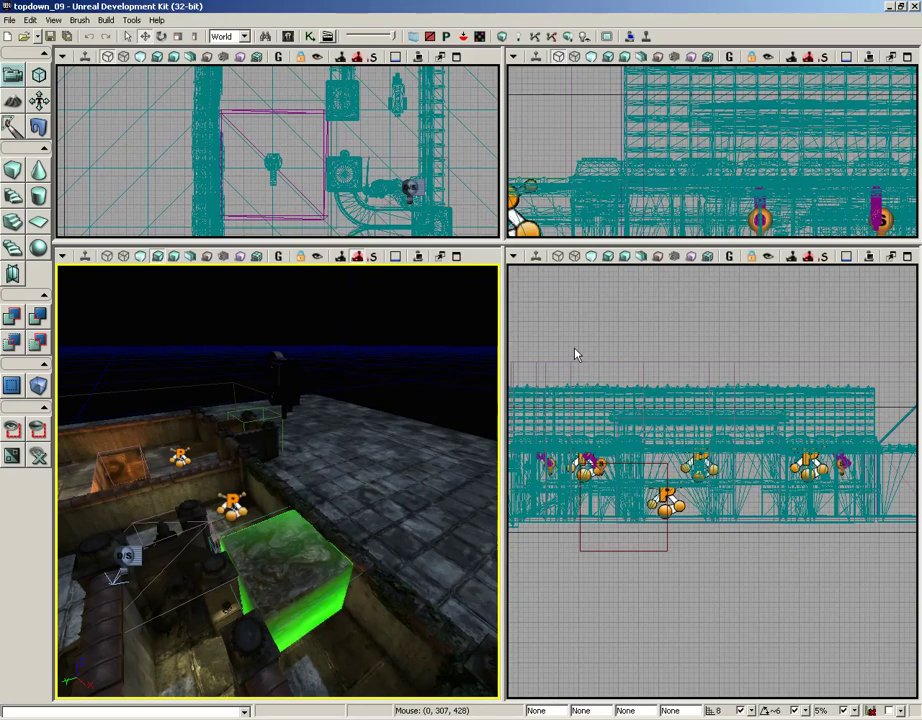